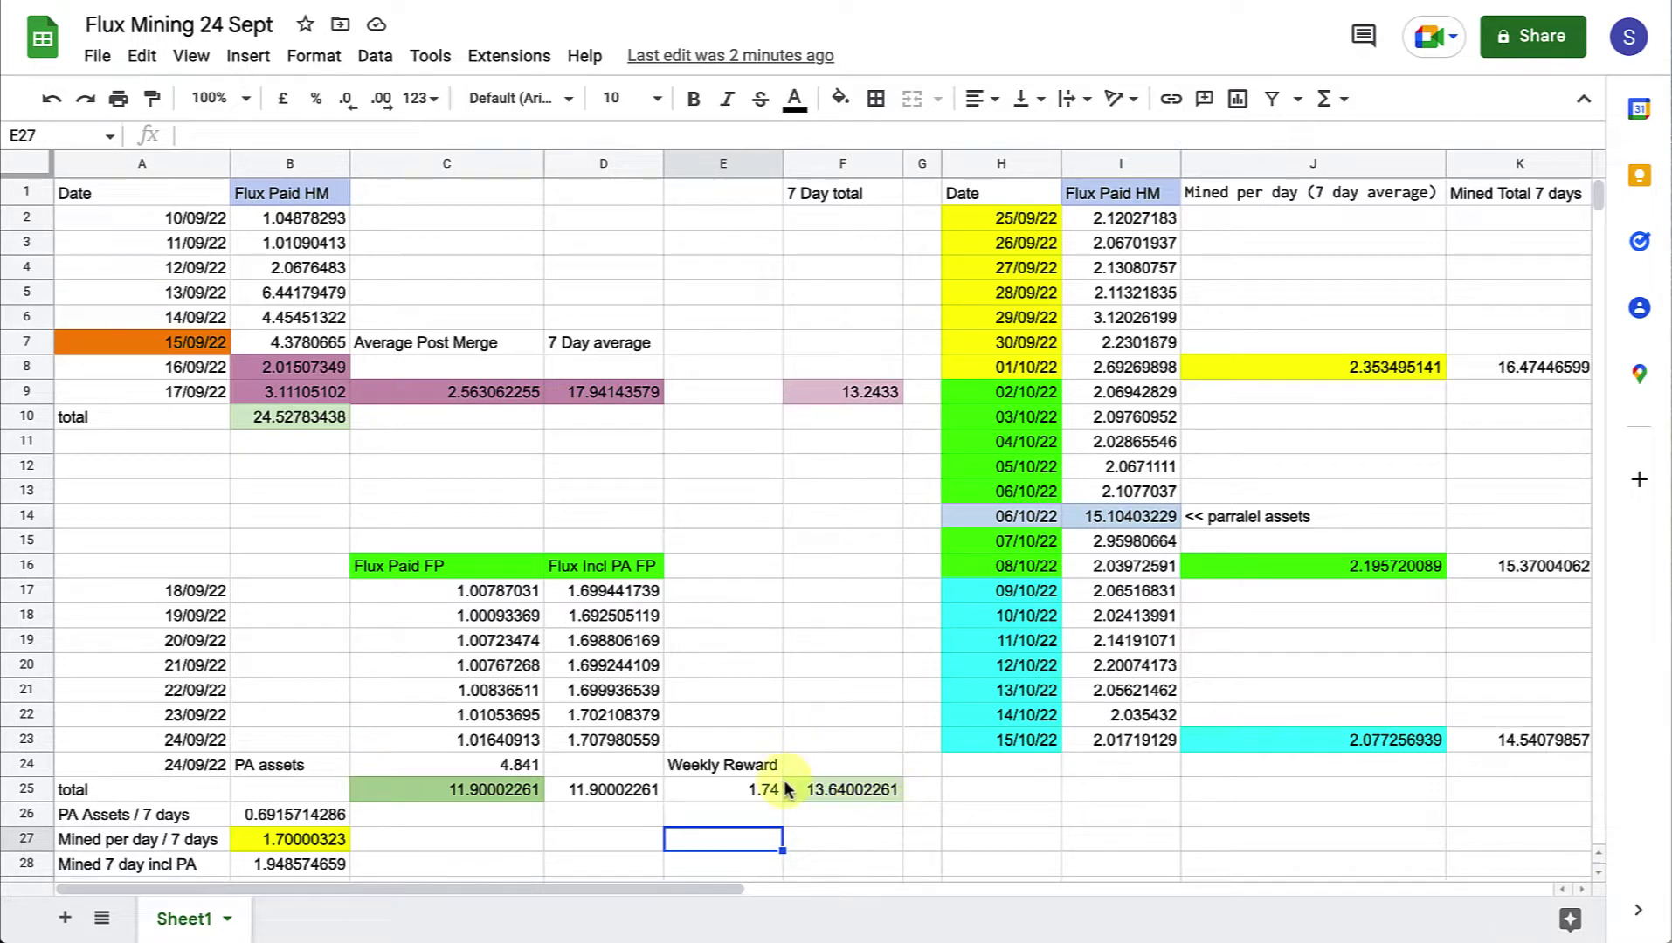
Fill B28 (Mined 7 day incl PA, =F25/7) with yellow and check its formula.
click(295, 867)
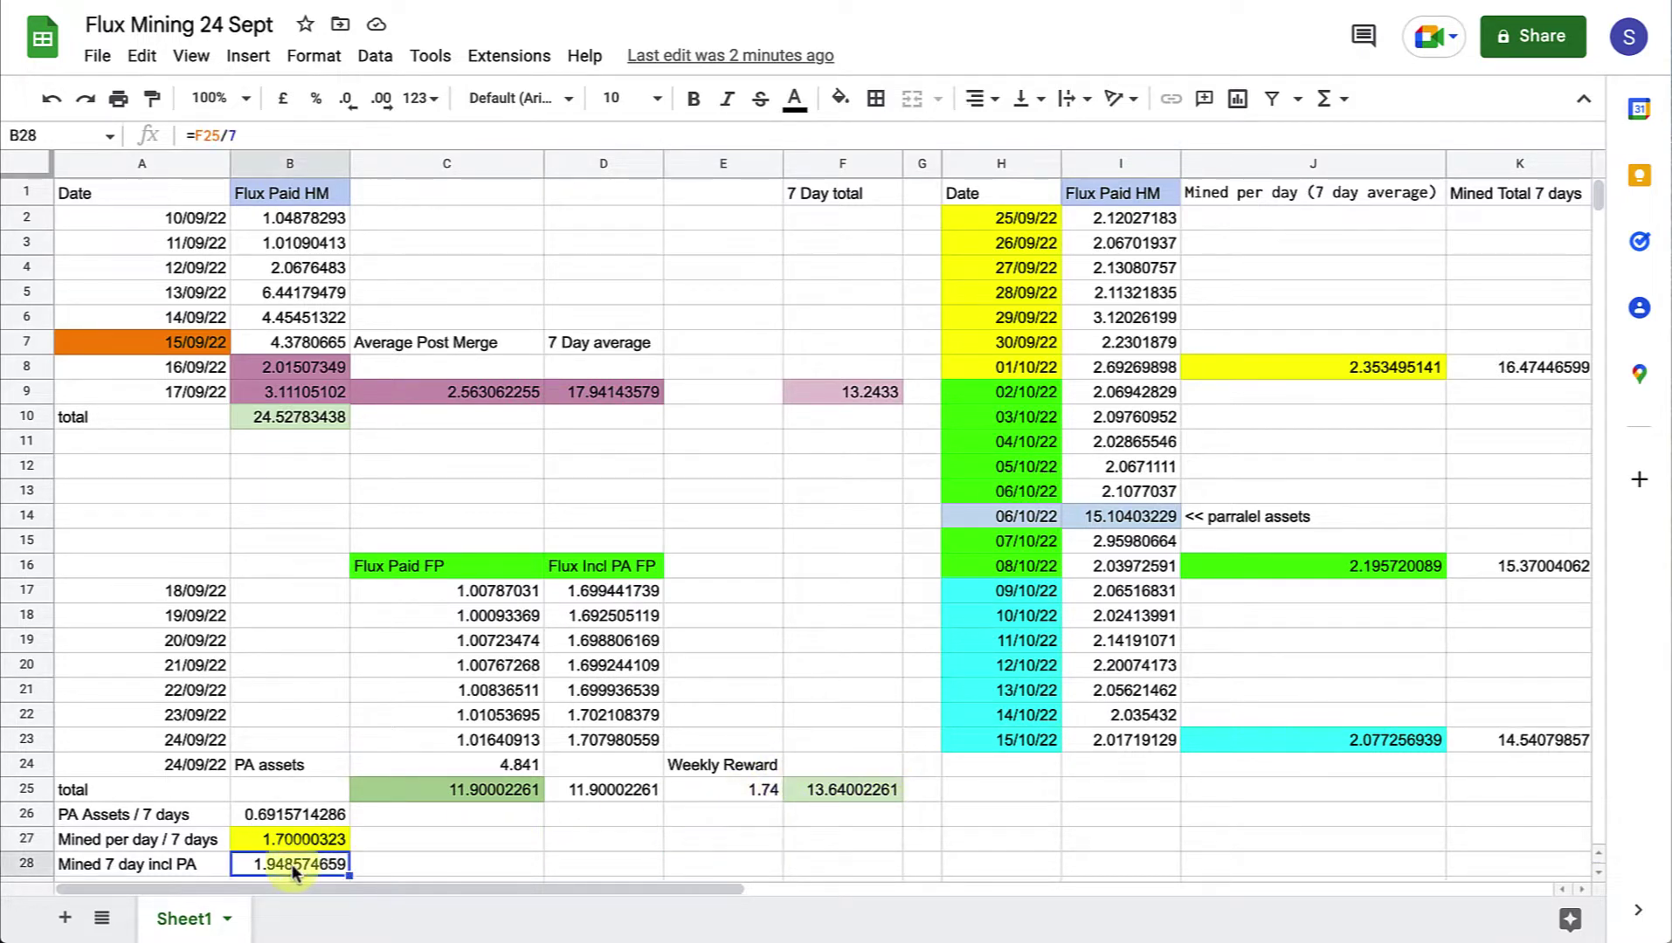
click(840, 98)
click(921, 214)
click(393, 837)
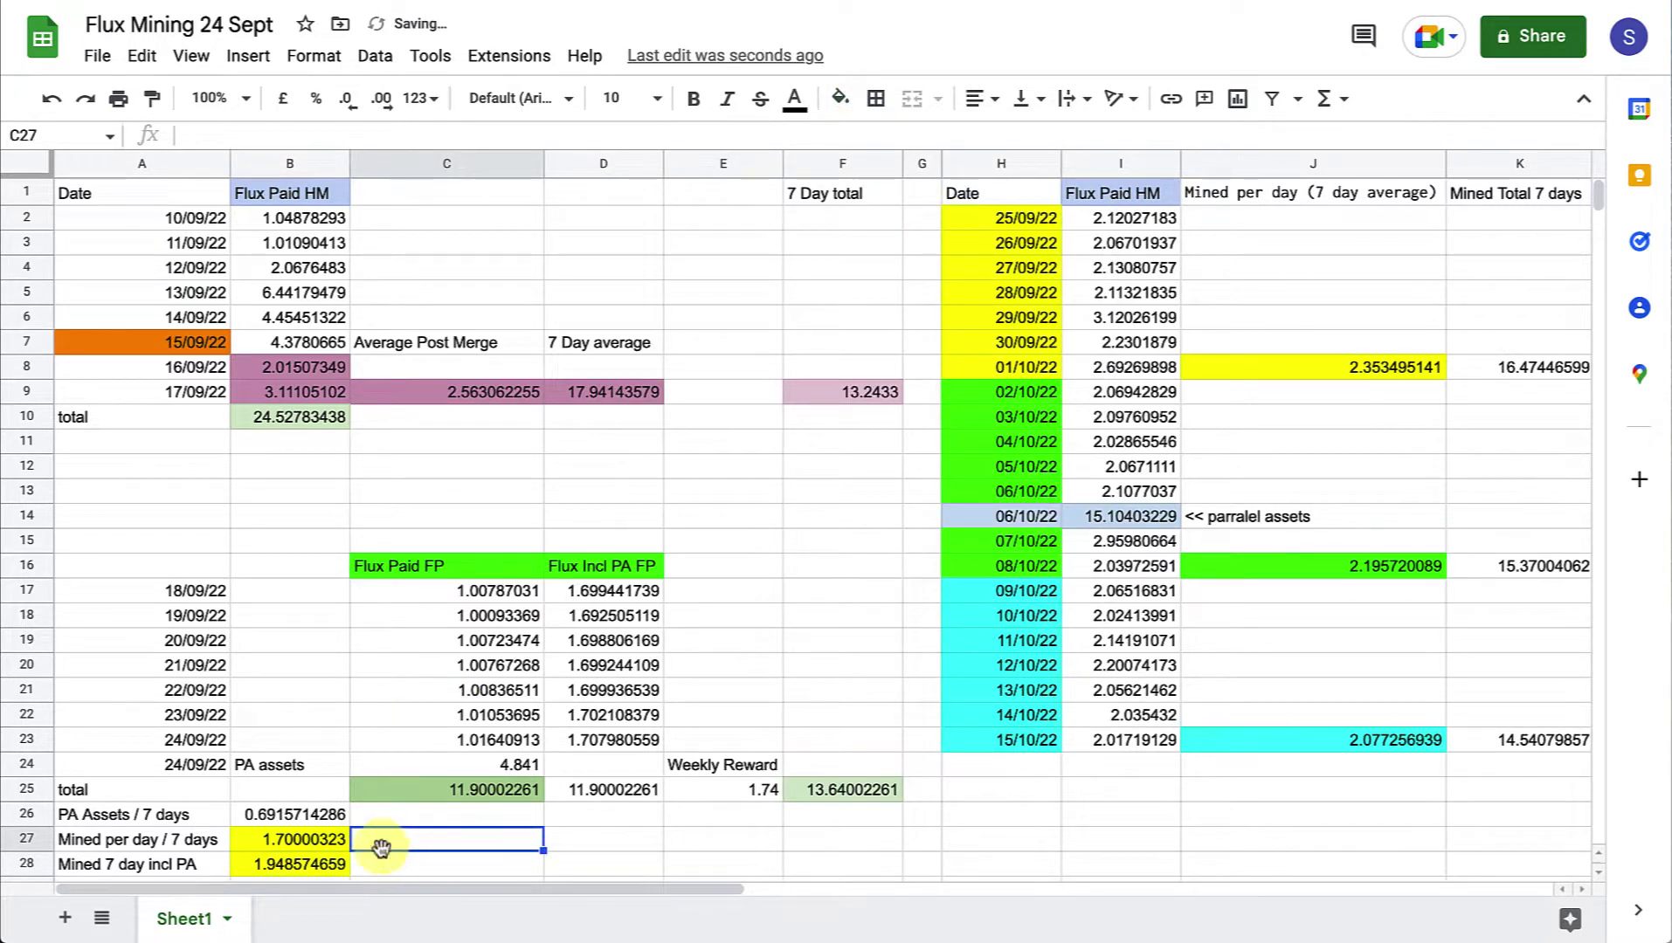
click(271, 868)
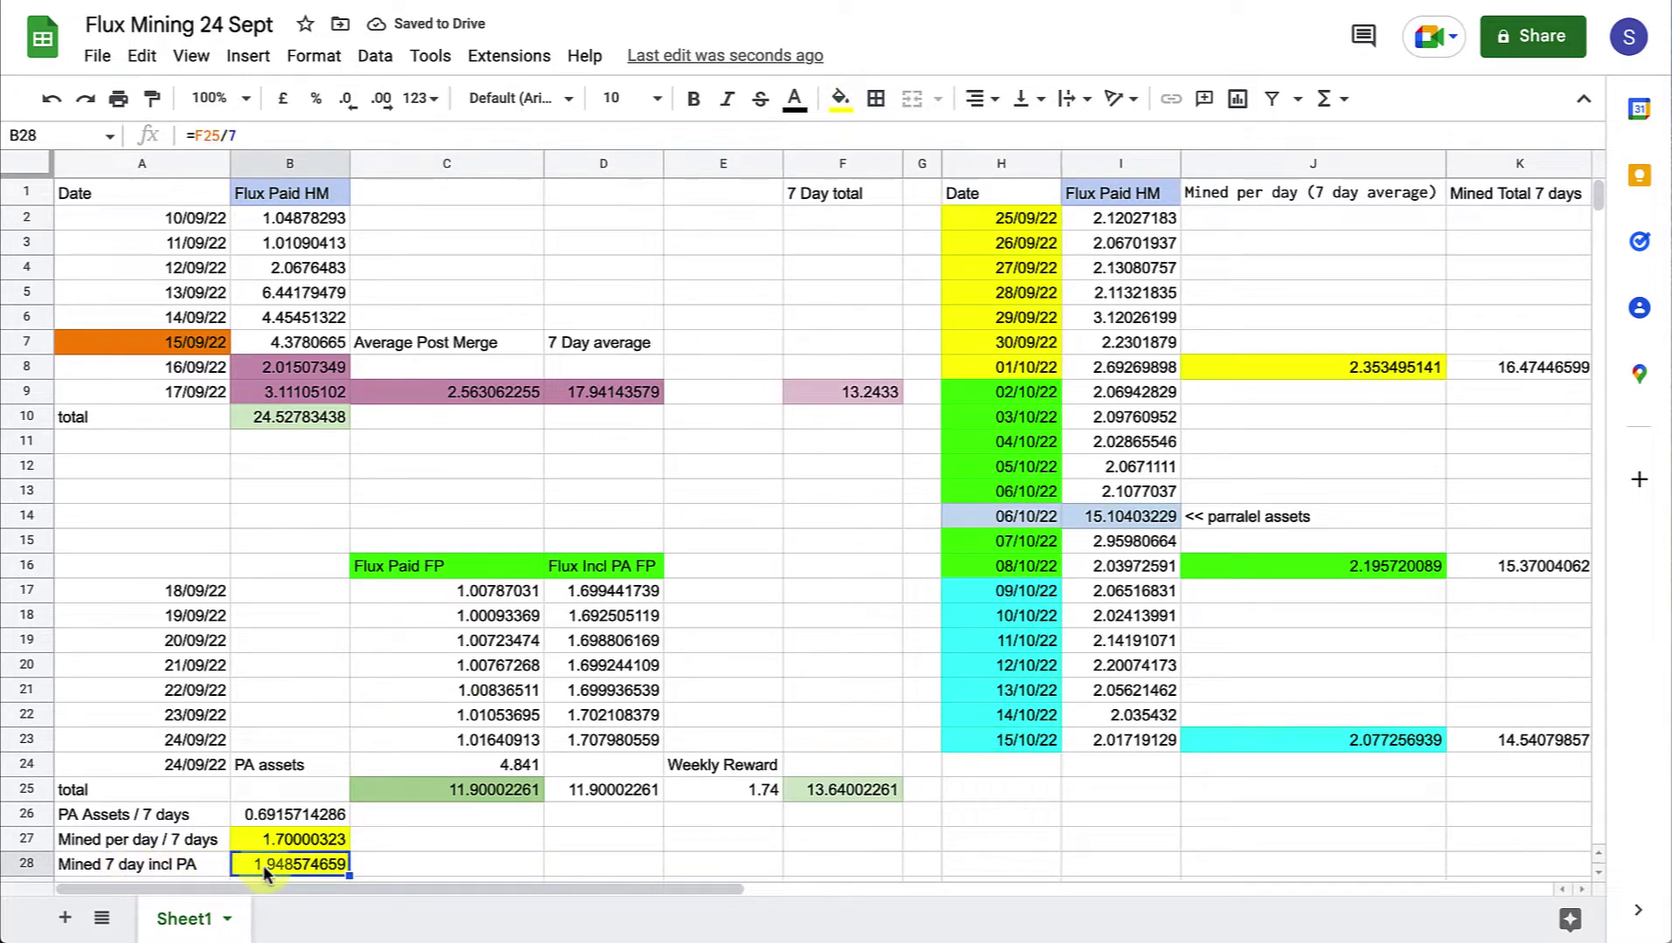
click(363, 865)
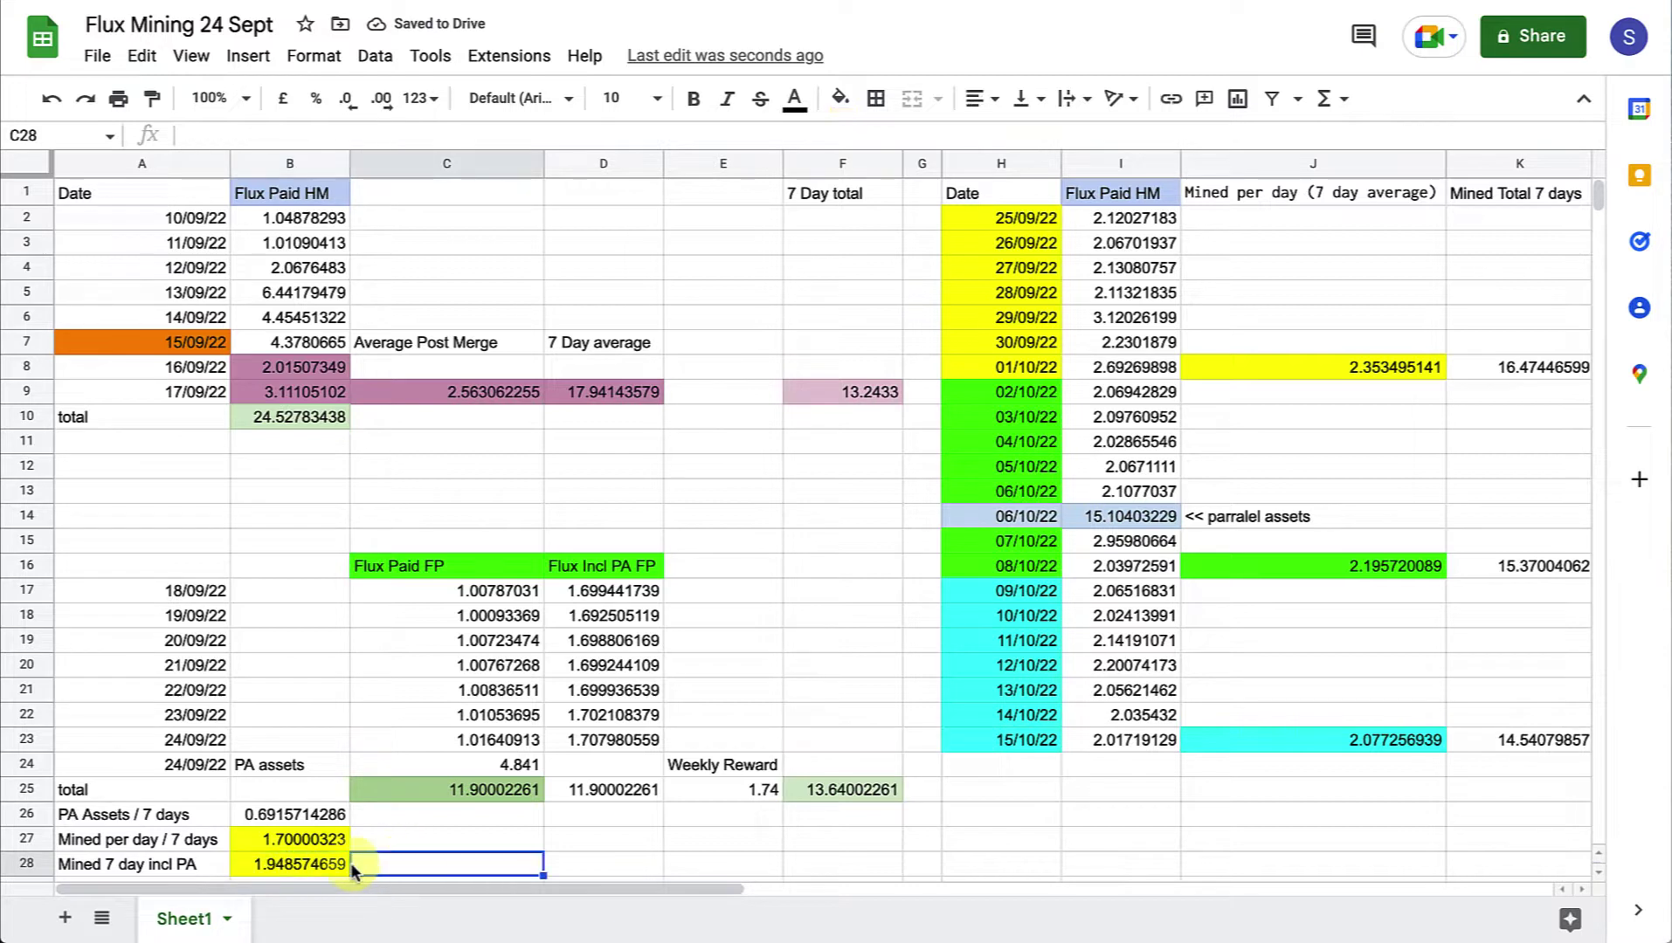
click(270, 868)
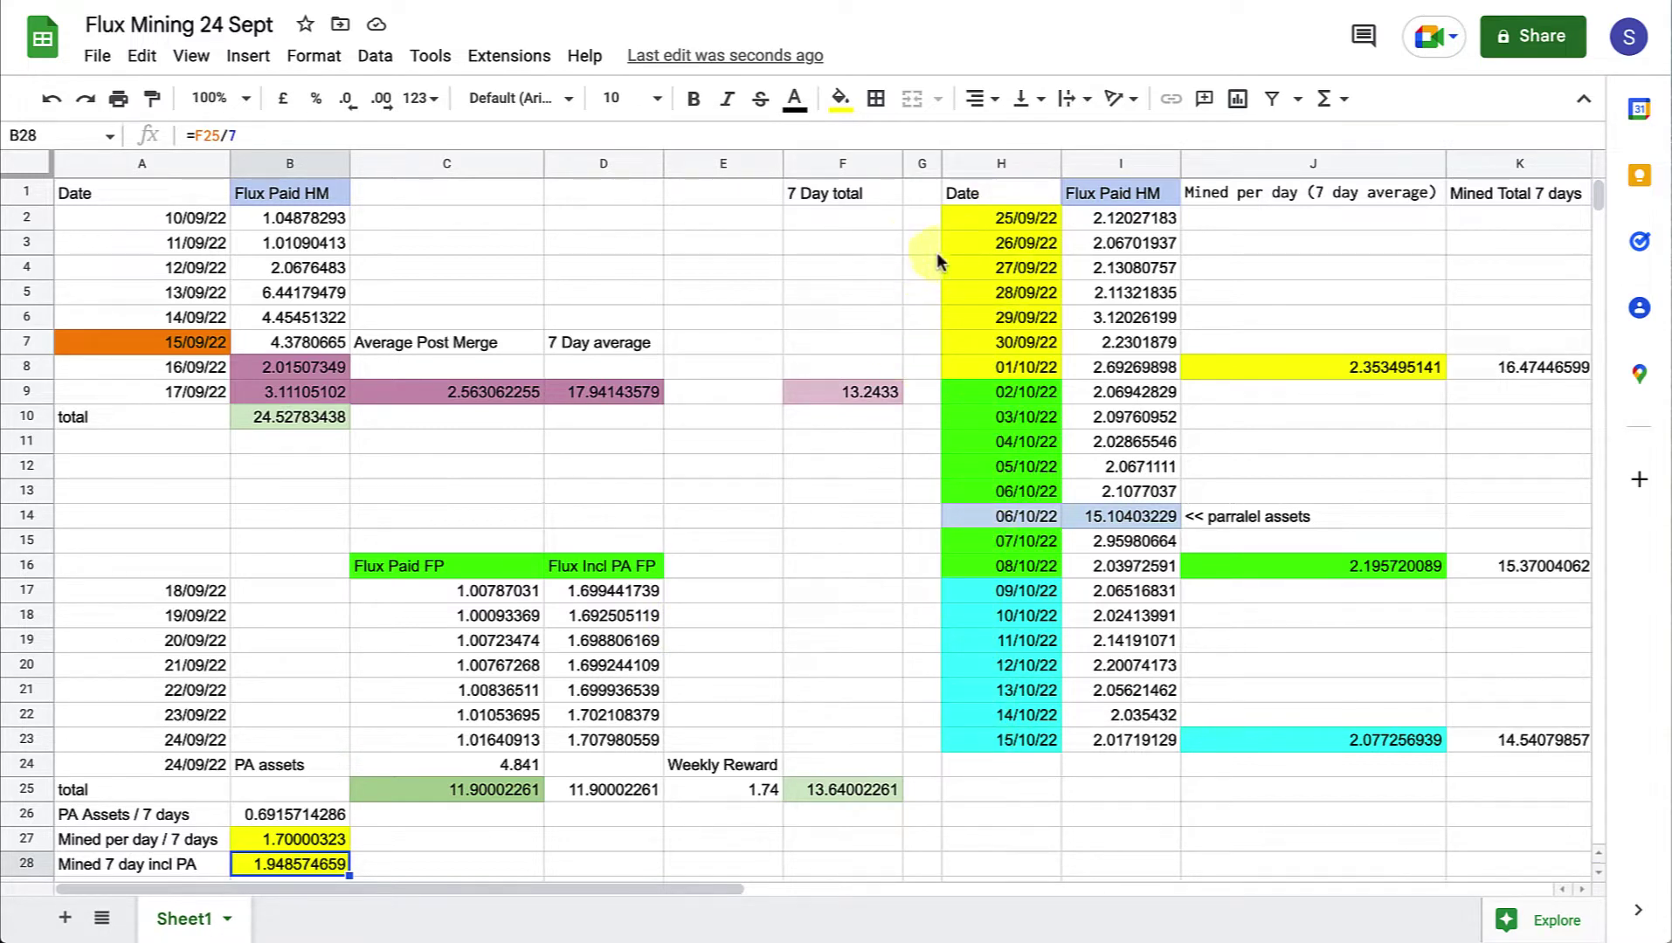
click(979, 218)
click(1016, 361)
click(1277, 374)
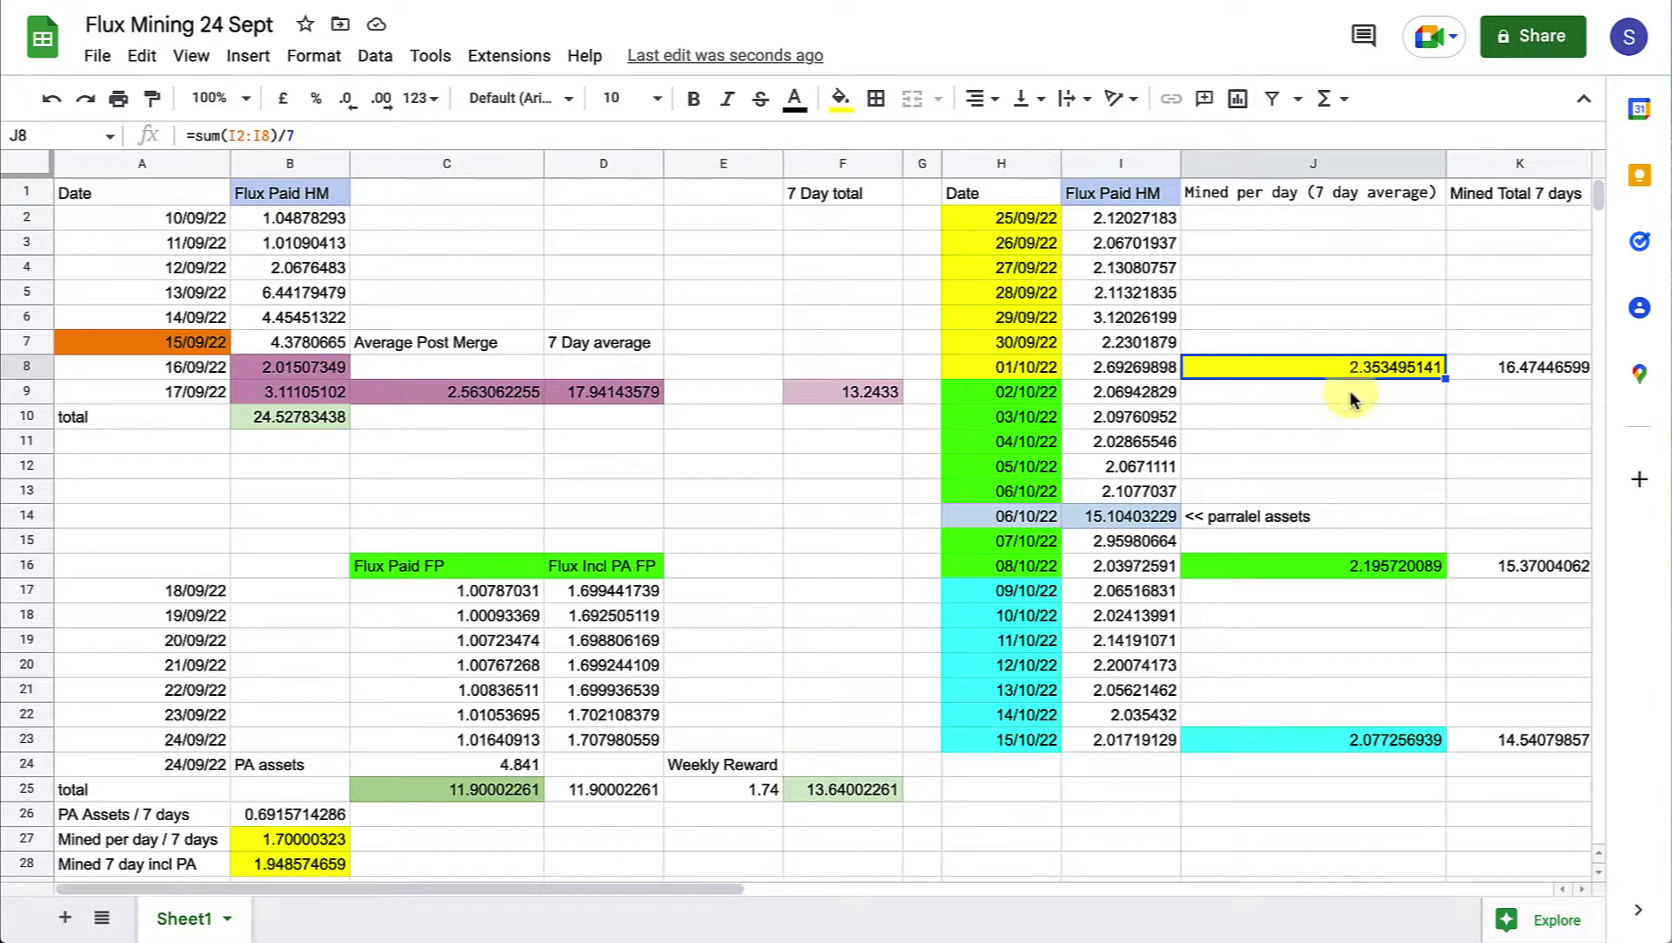
click(1506, 374)
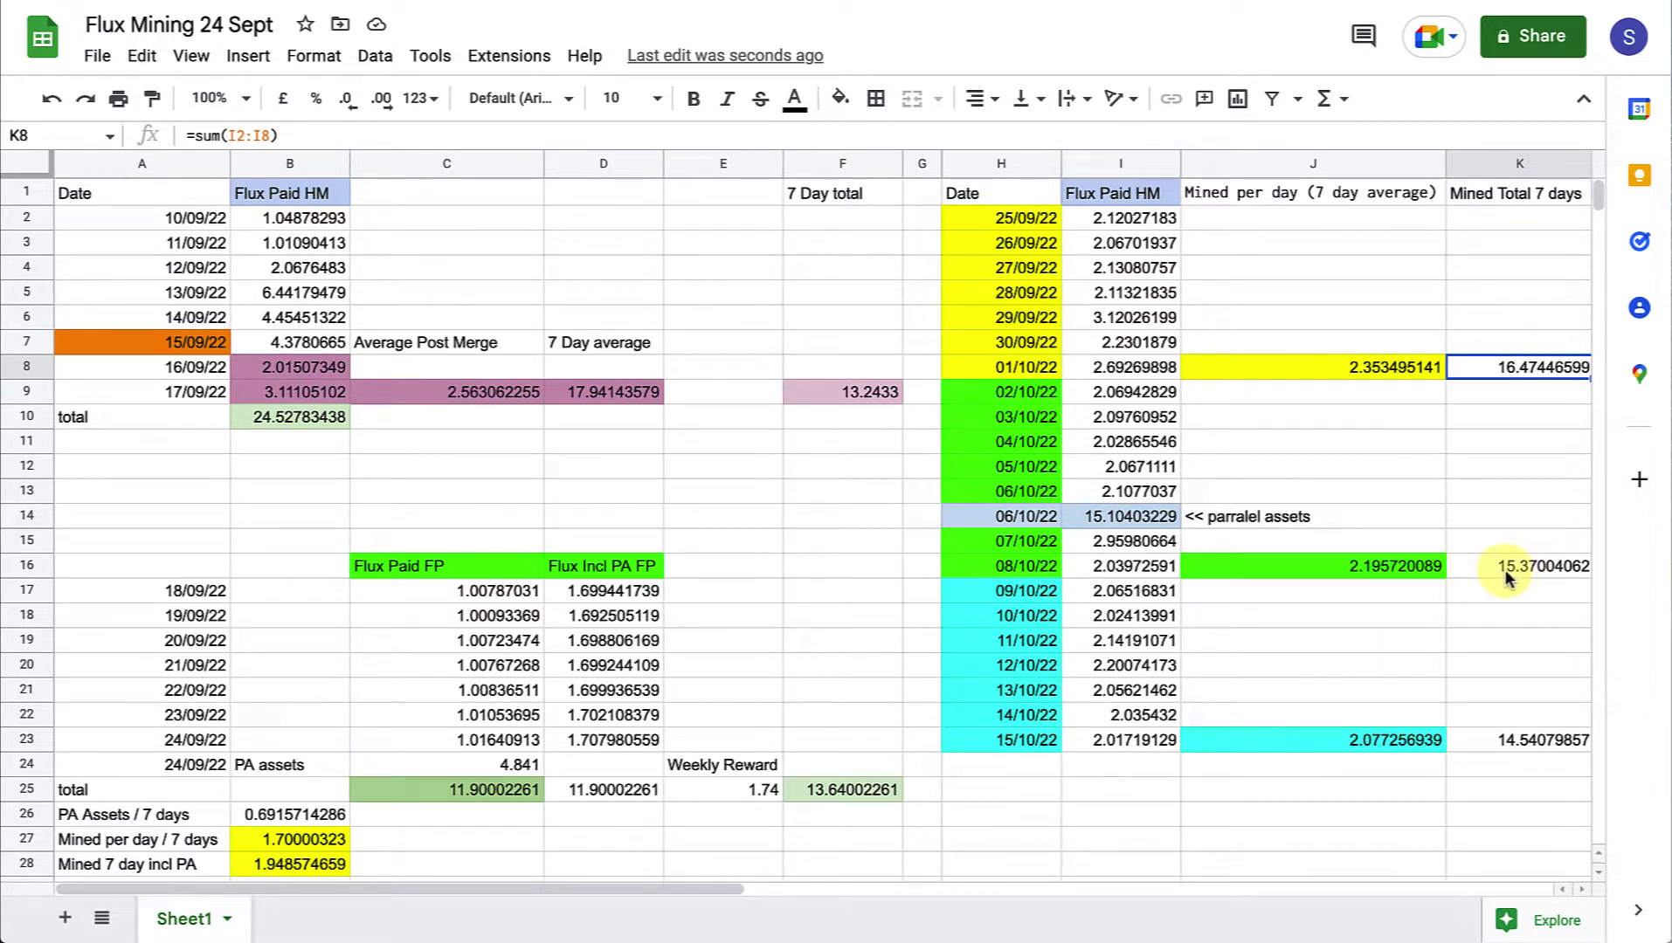
click(1140, 521)
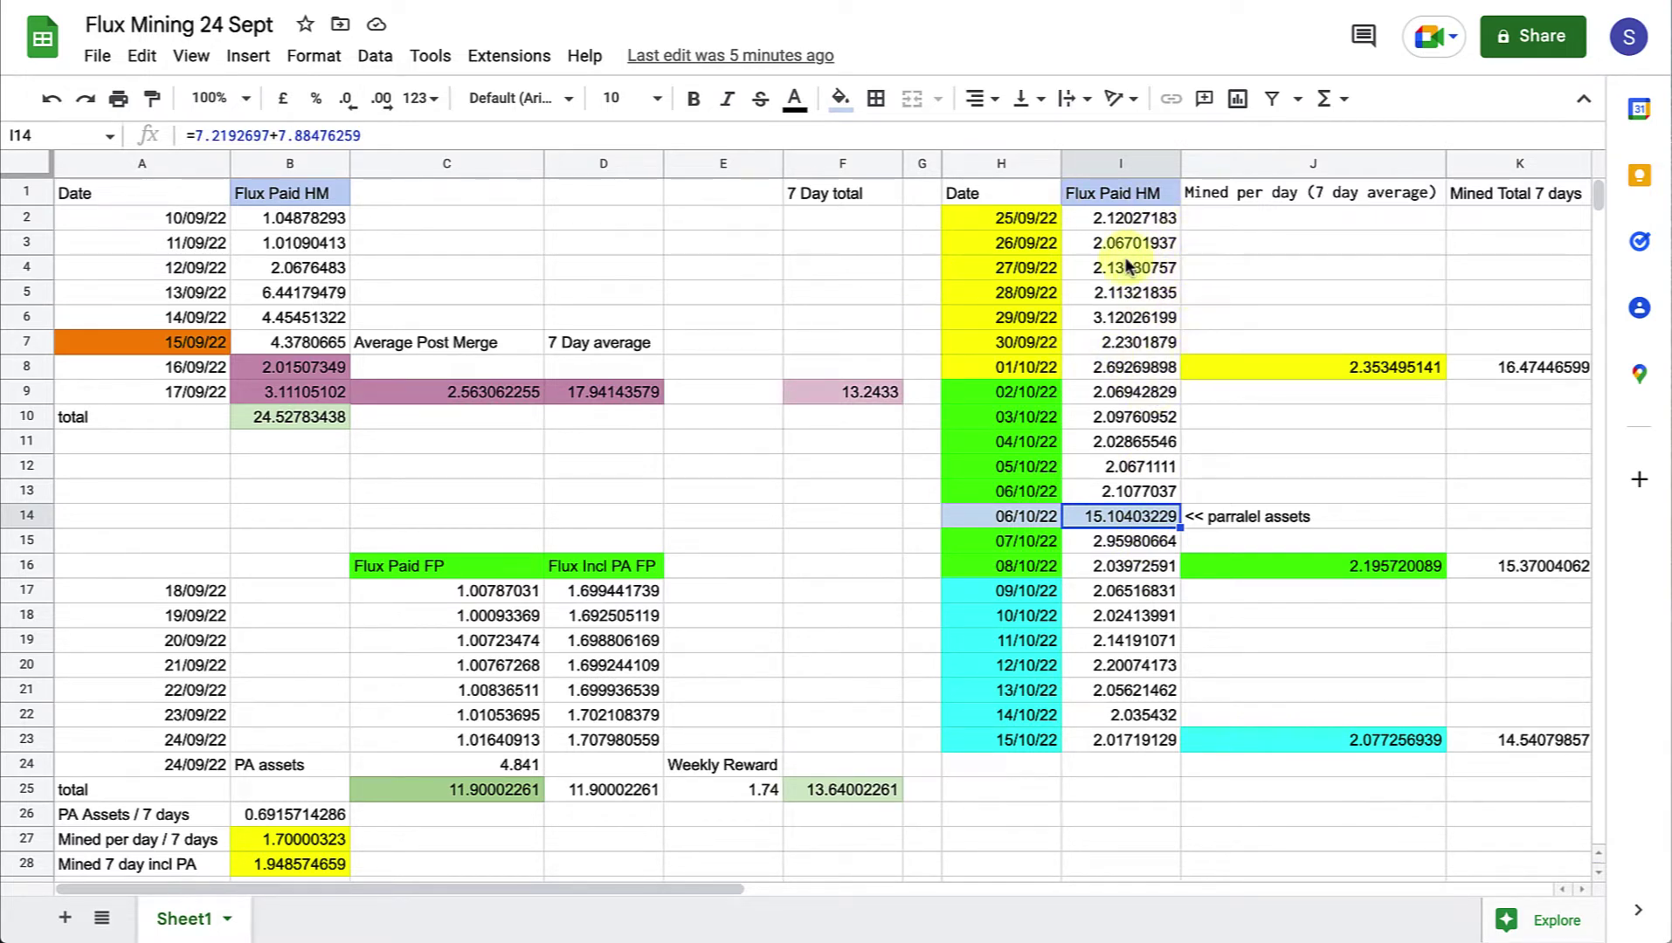
click(1121, 1)
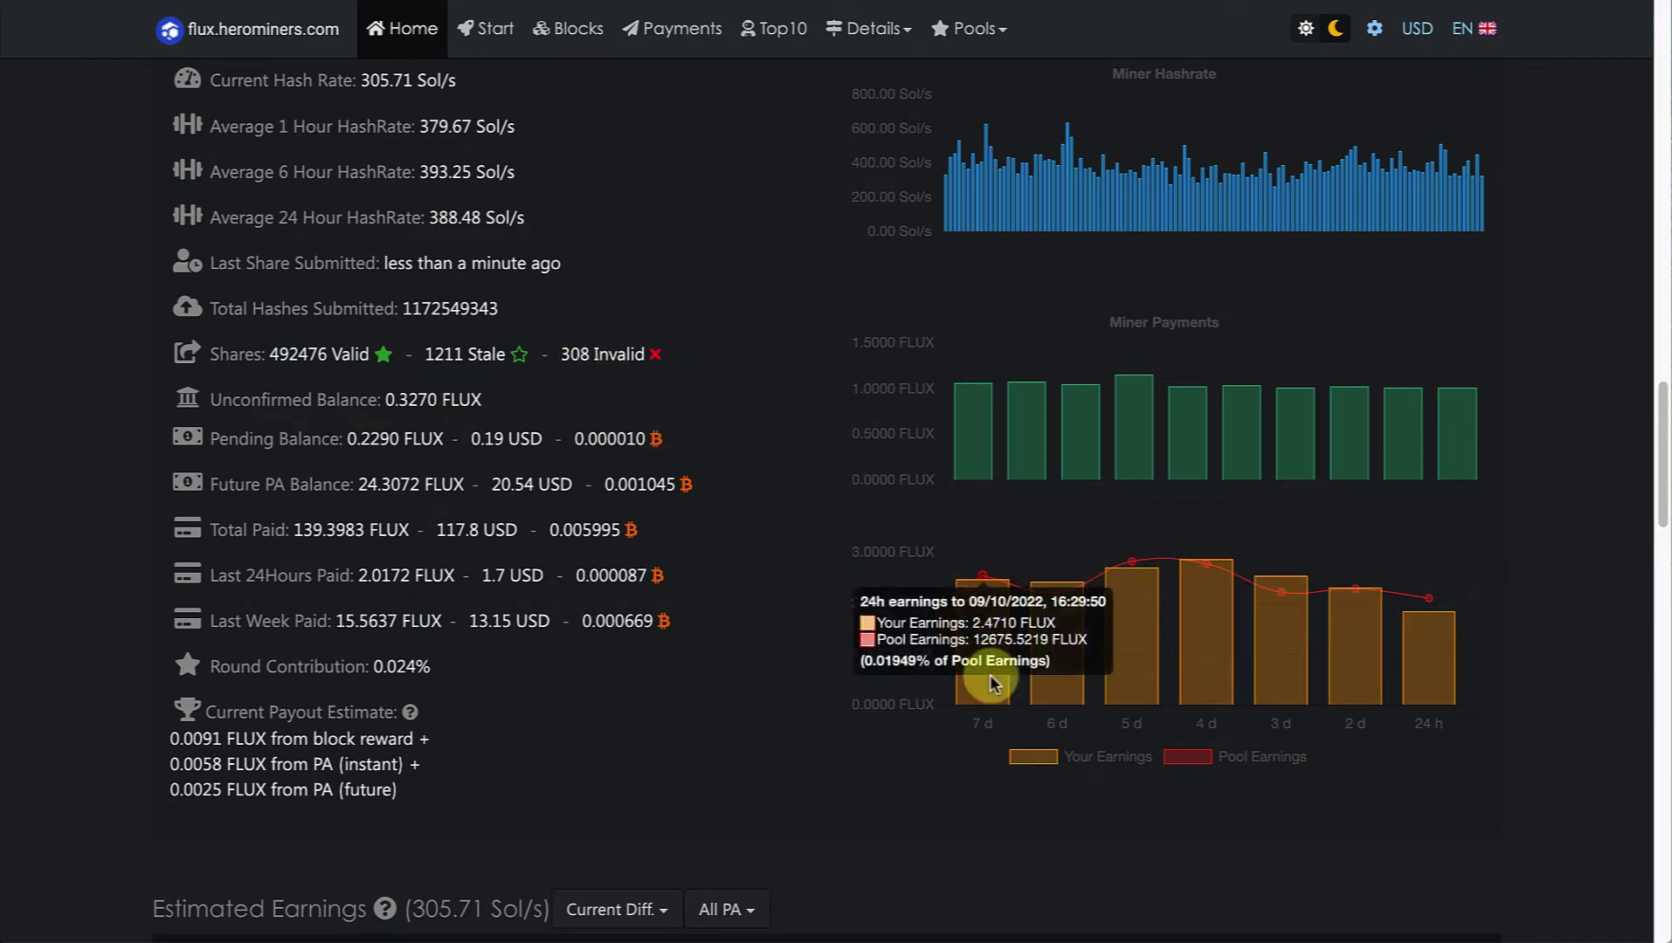
Review the payments chart and Estimated Earnings table on the HeroMiners miner stats page.
mouse_move(996, 614)
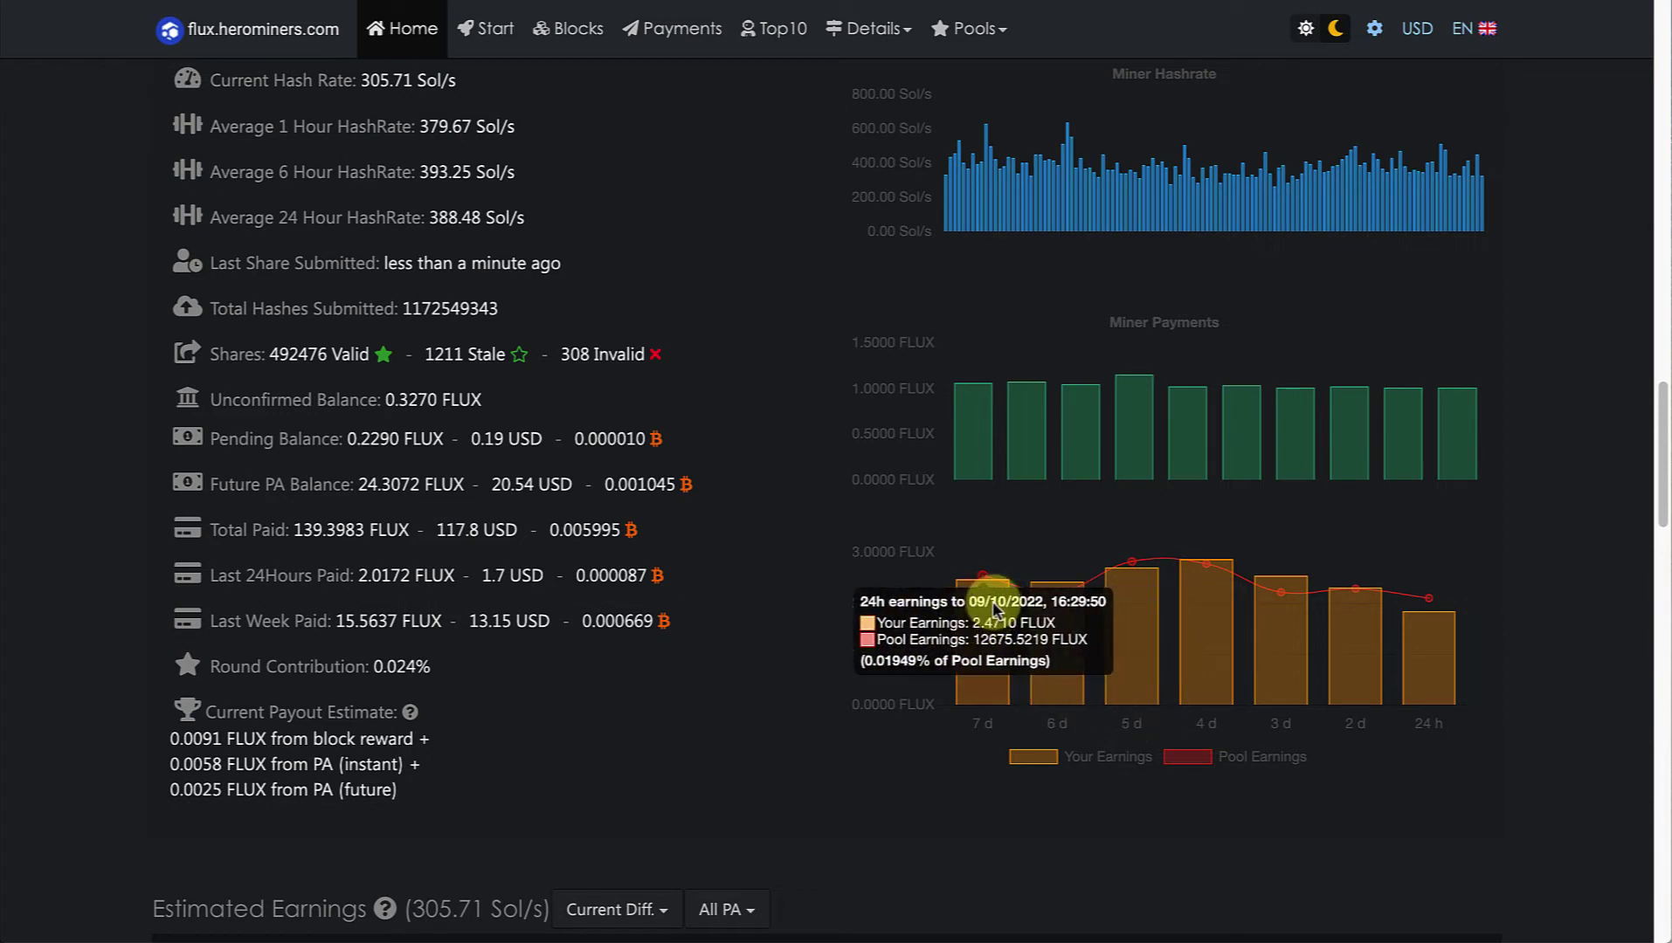
mouse_move(1051, 599)
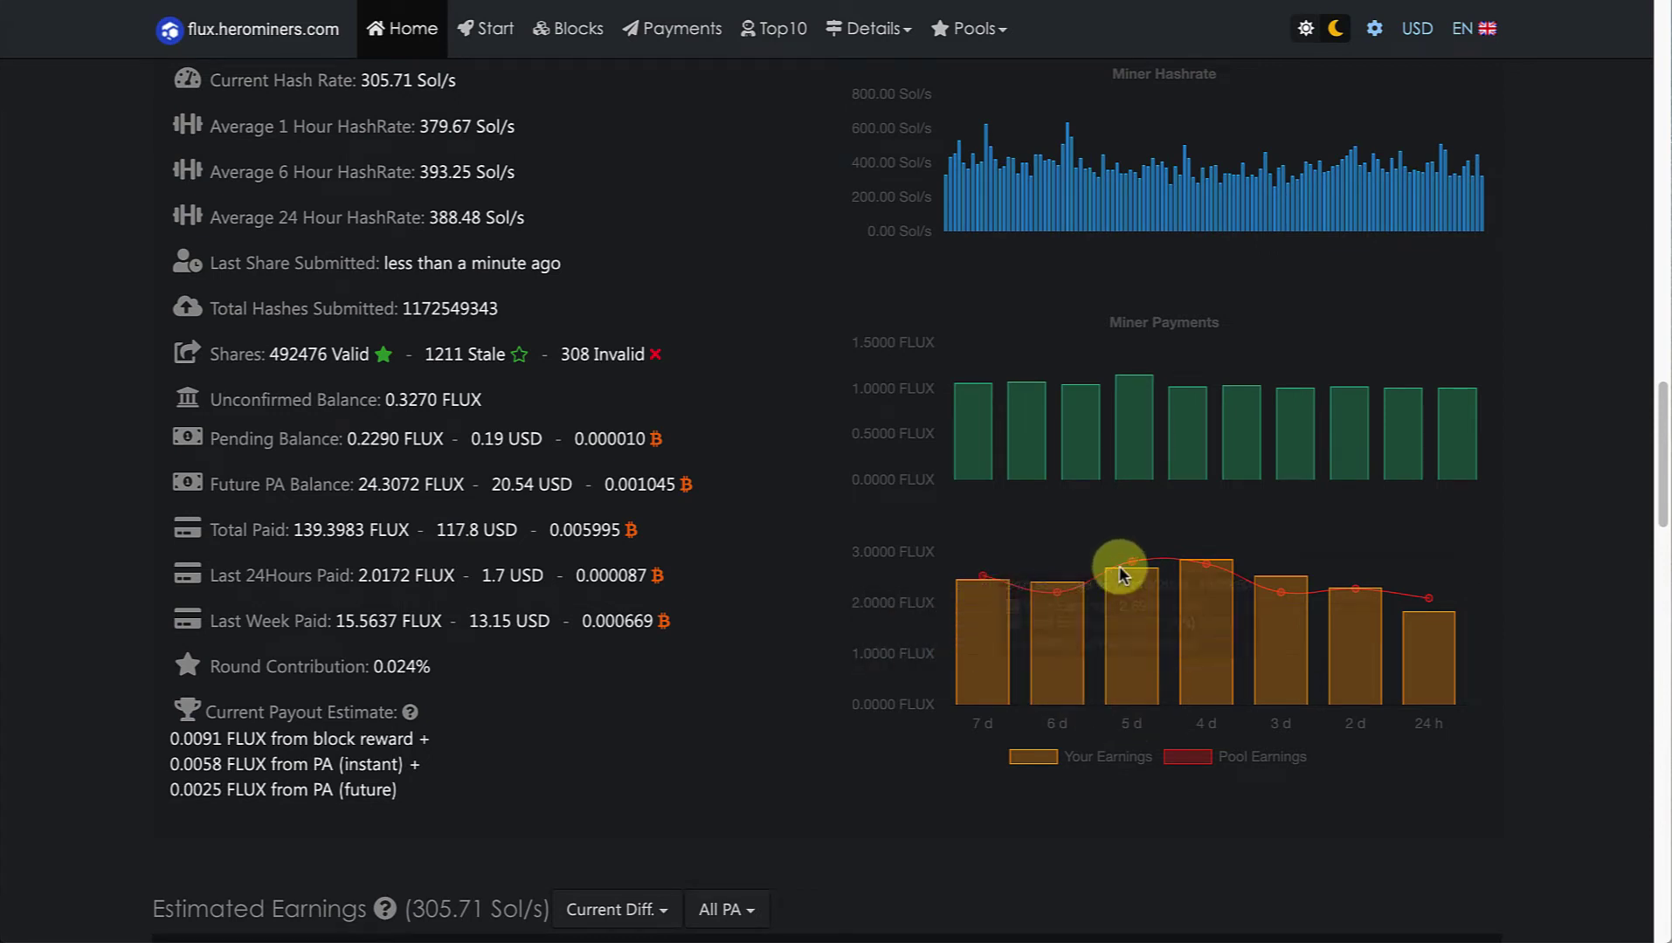
mouse_move(1133, 574)
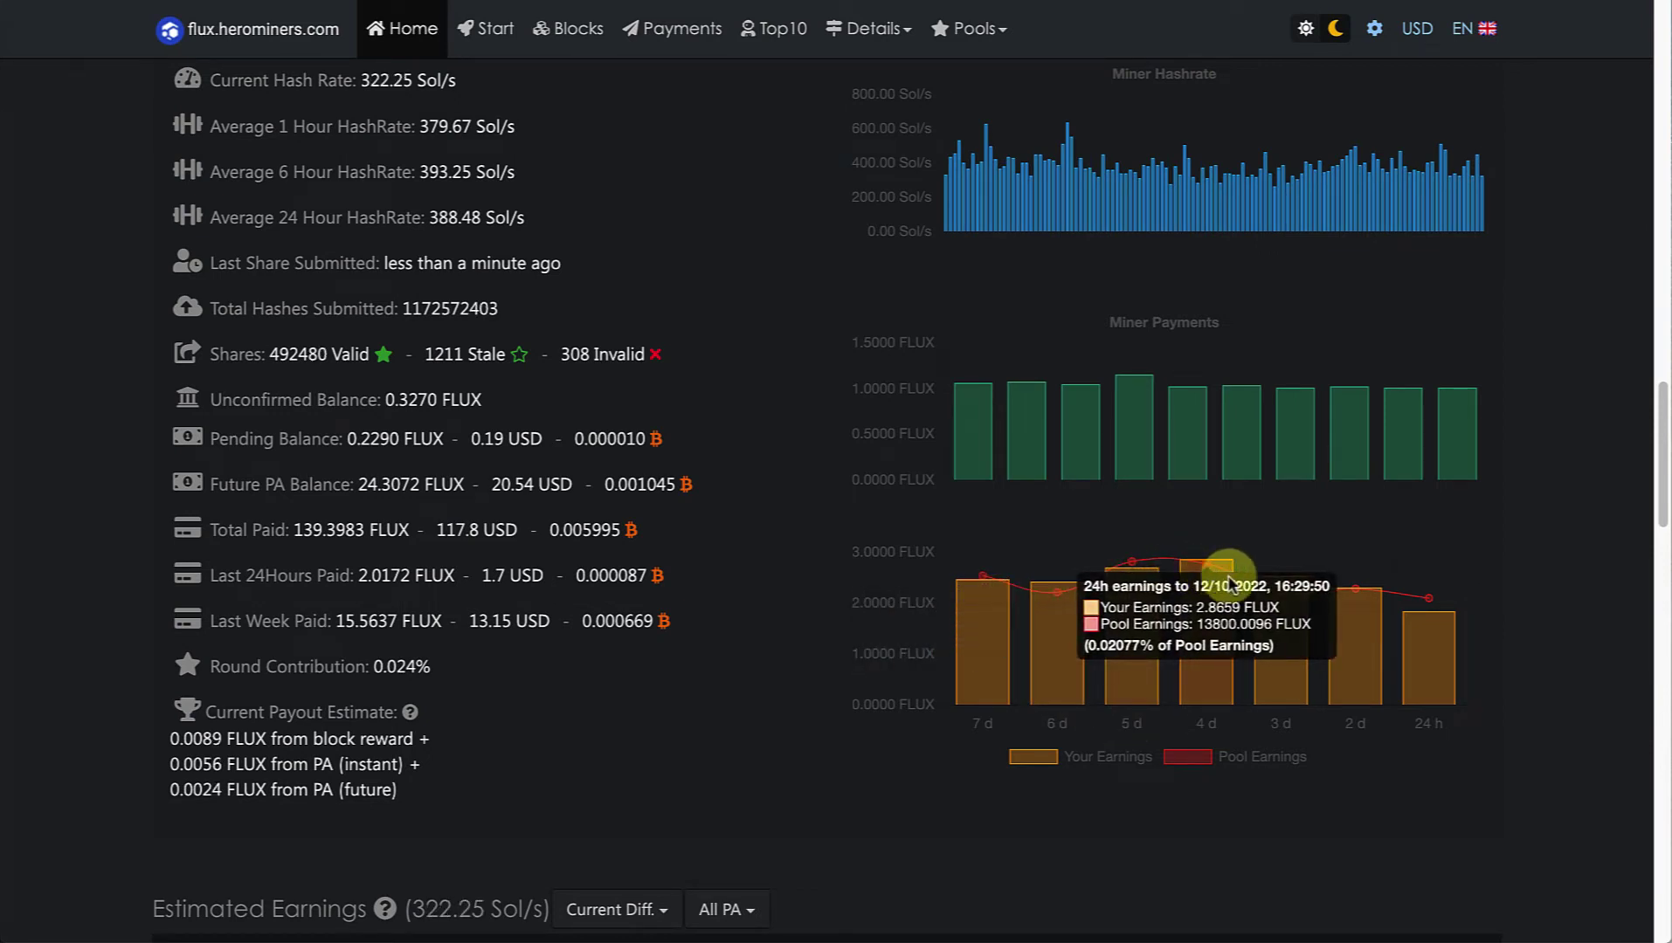
mouse_move(1298, 592)
mouse_move(1350, 599)
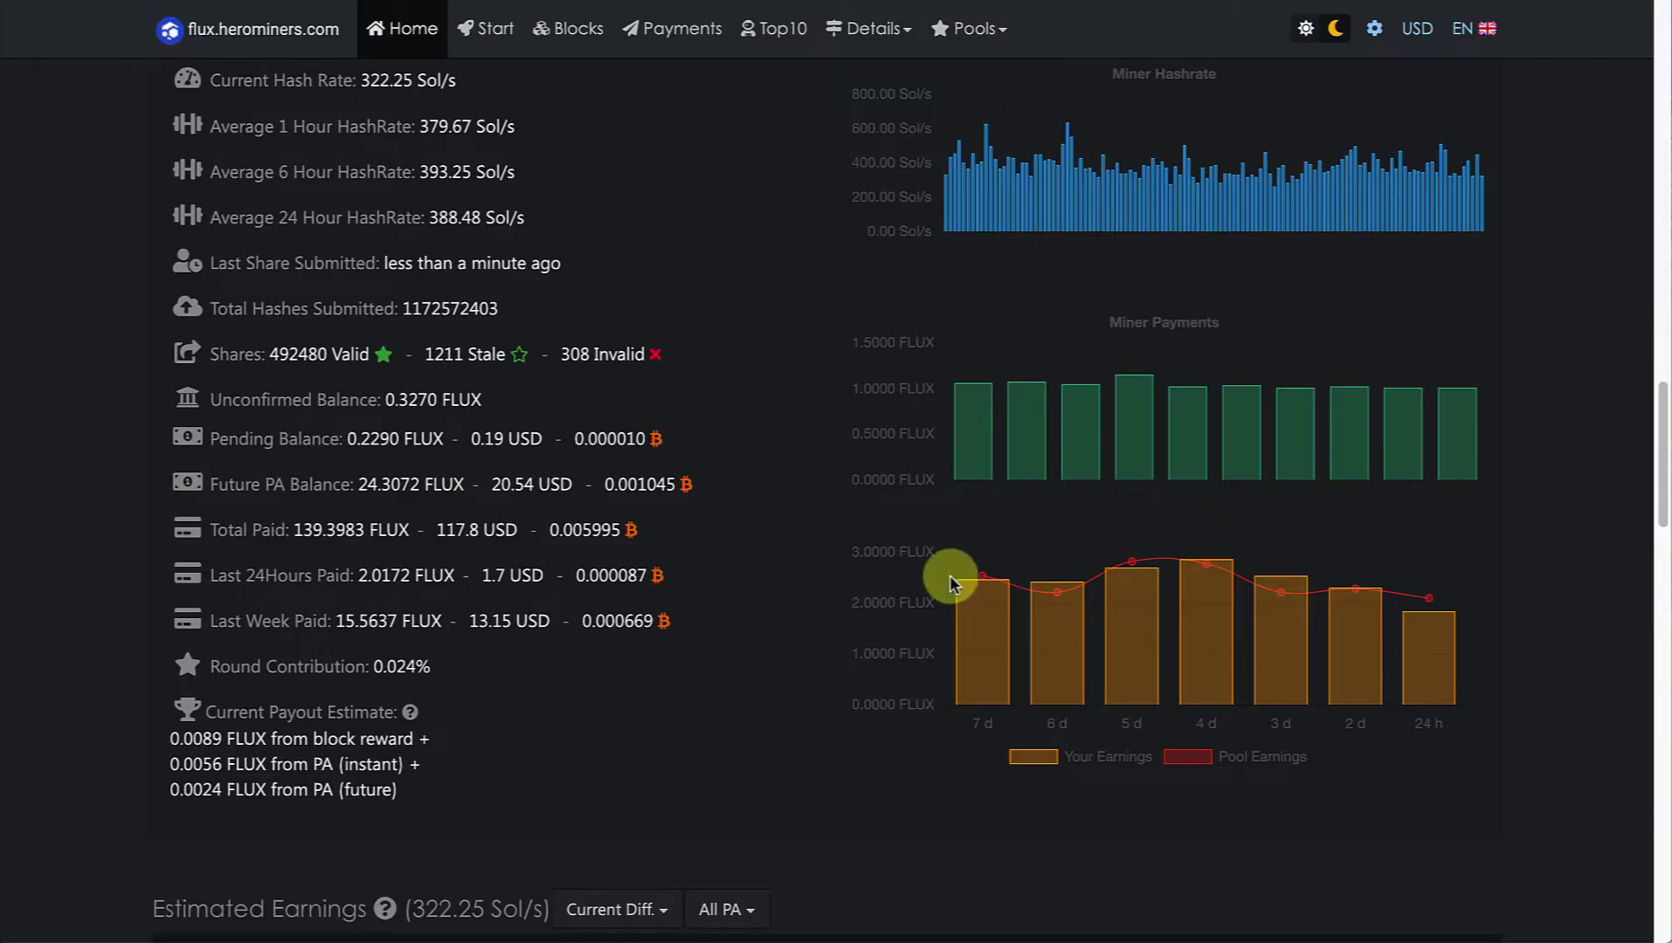
mouse_move(981, 576)
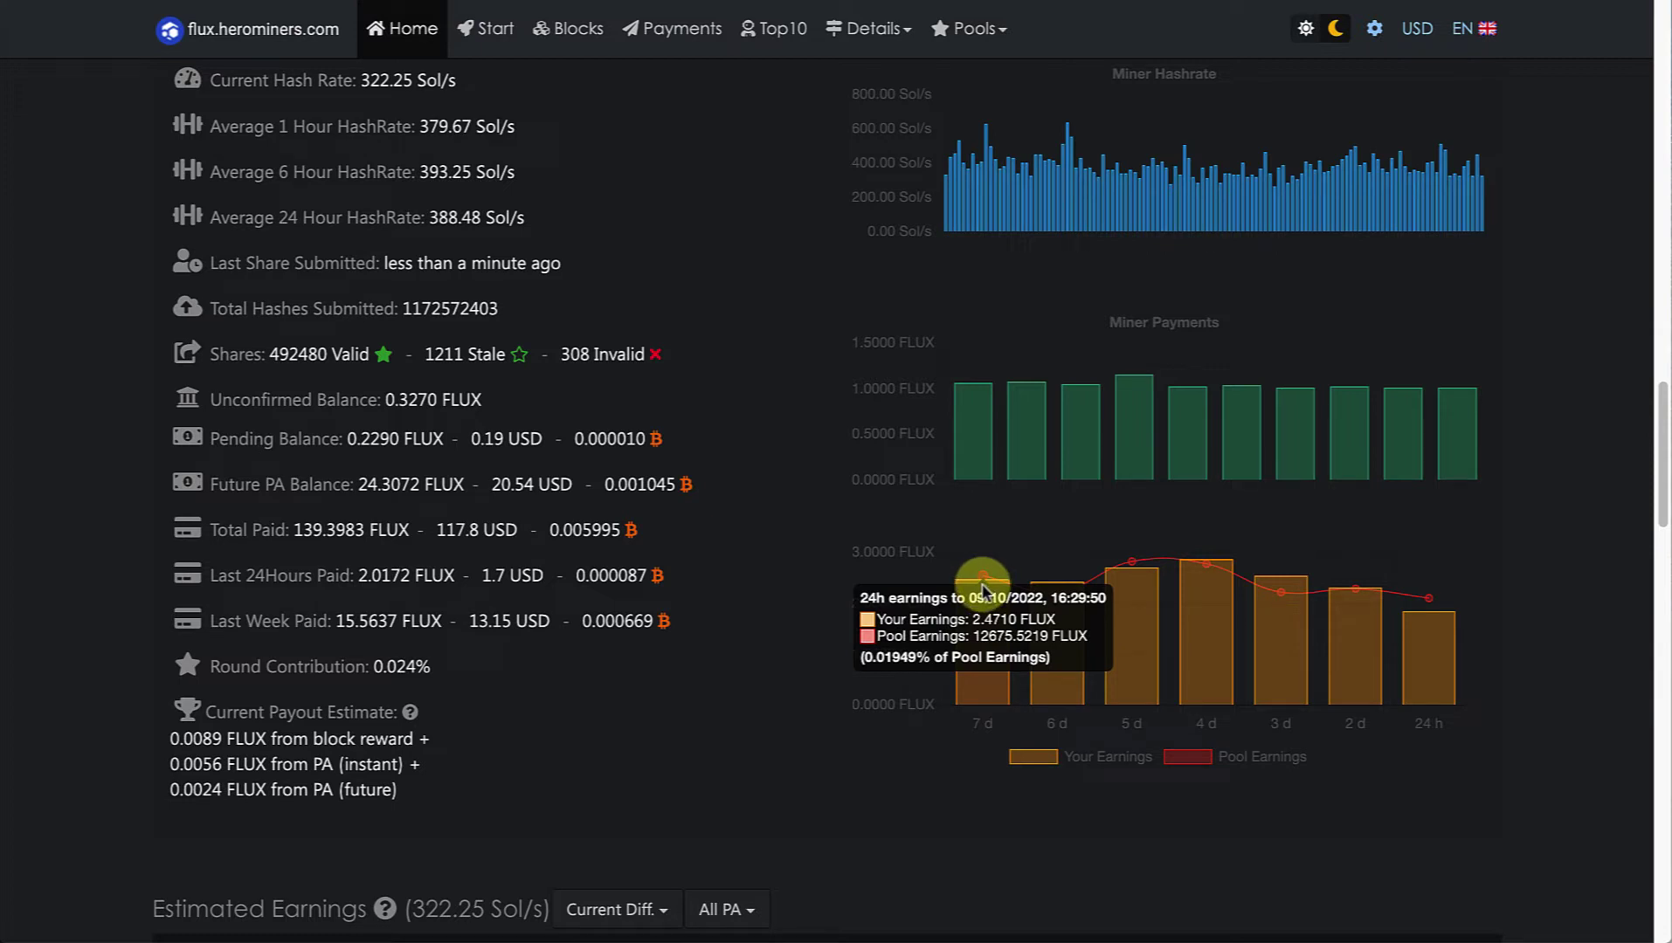
mouse_move(1057, 595)
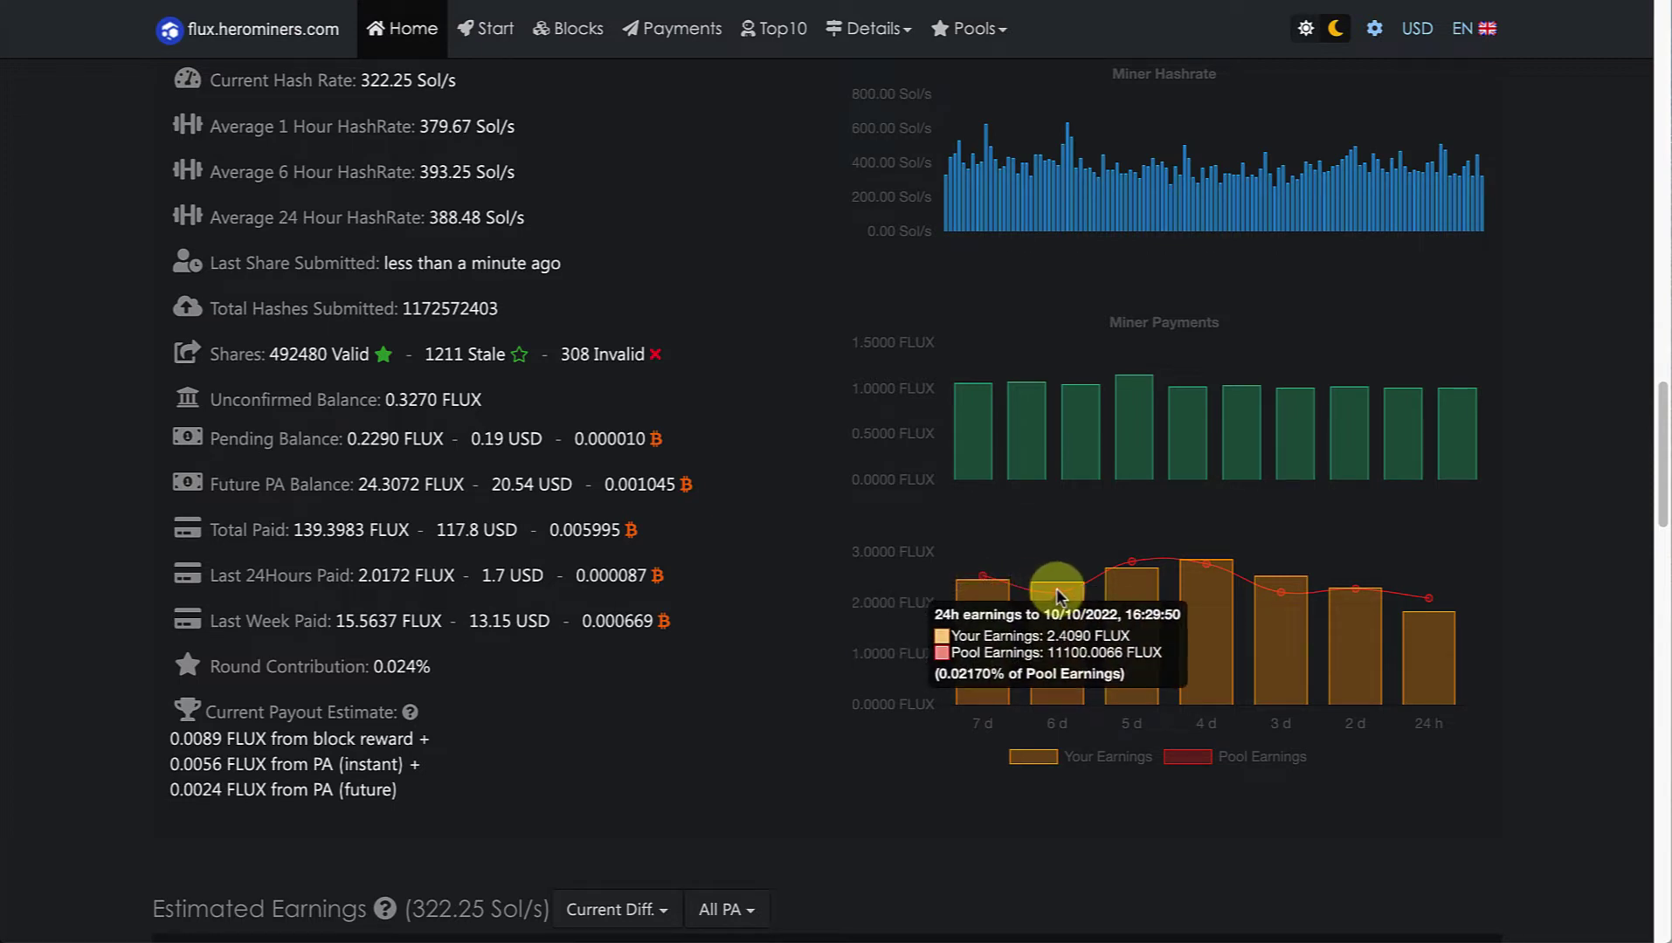
mouse_move(1188, 564)
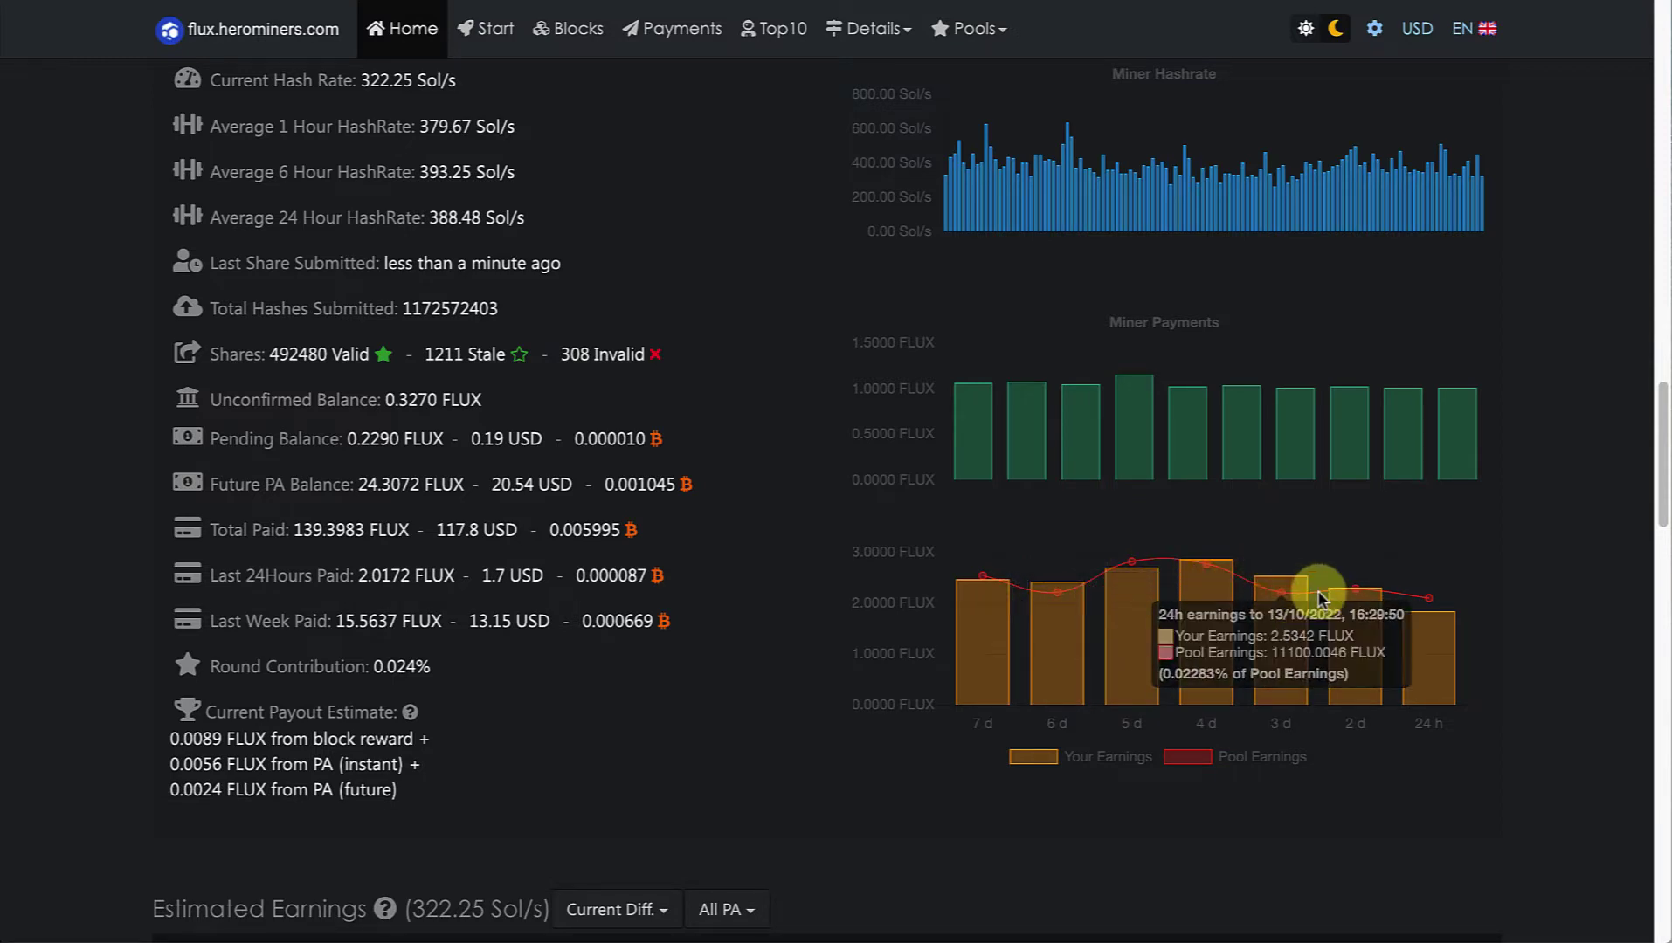
mouse_move(1349, 597)
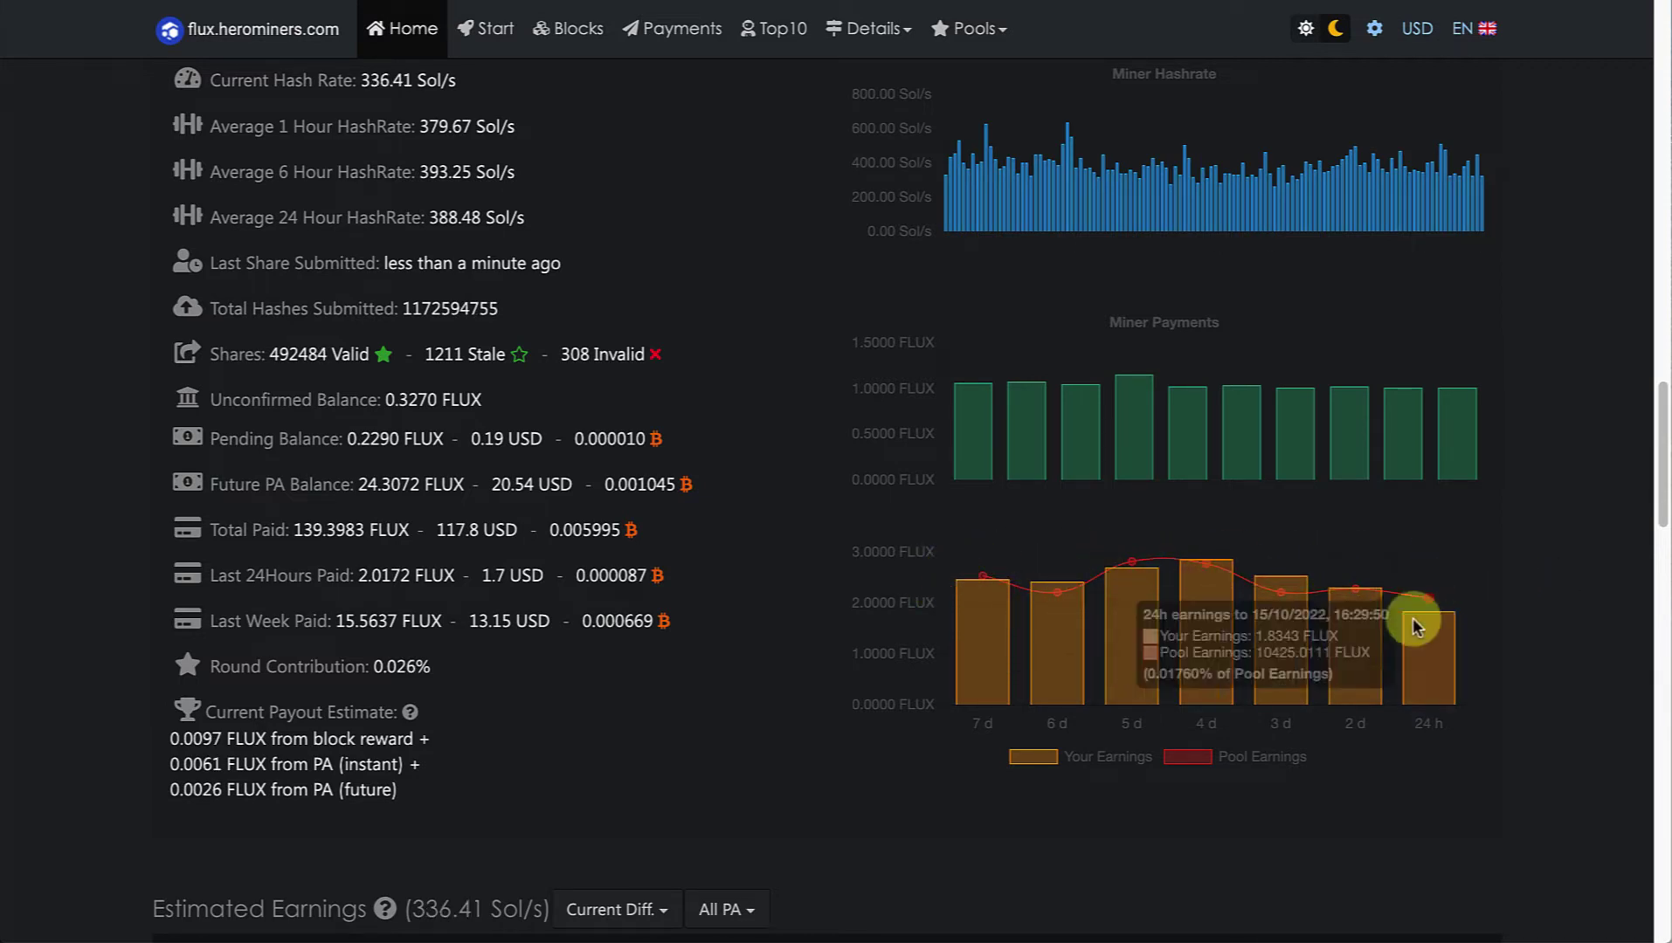
scroll(765, 673, down, 5)
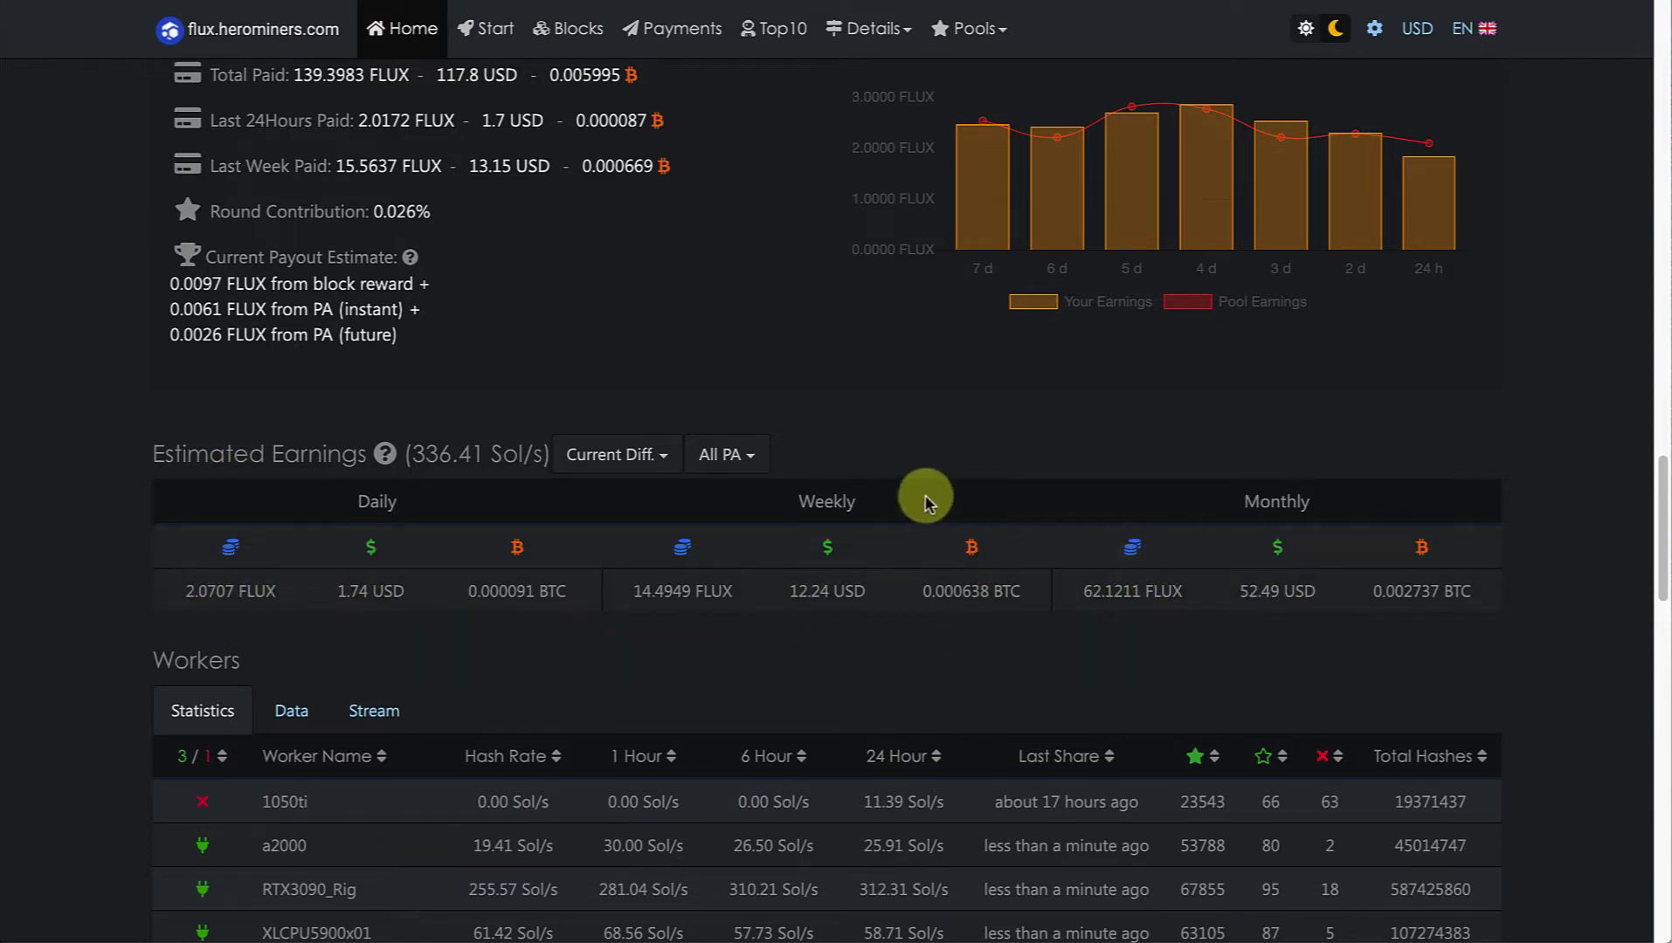
scroll(925, 502, up, 3)
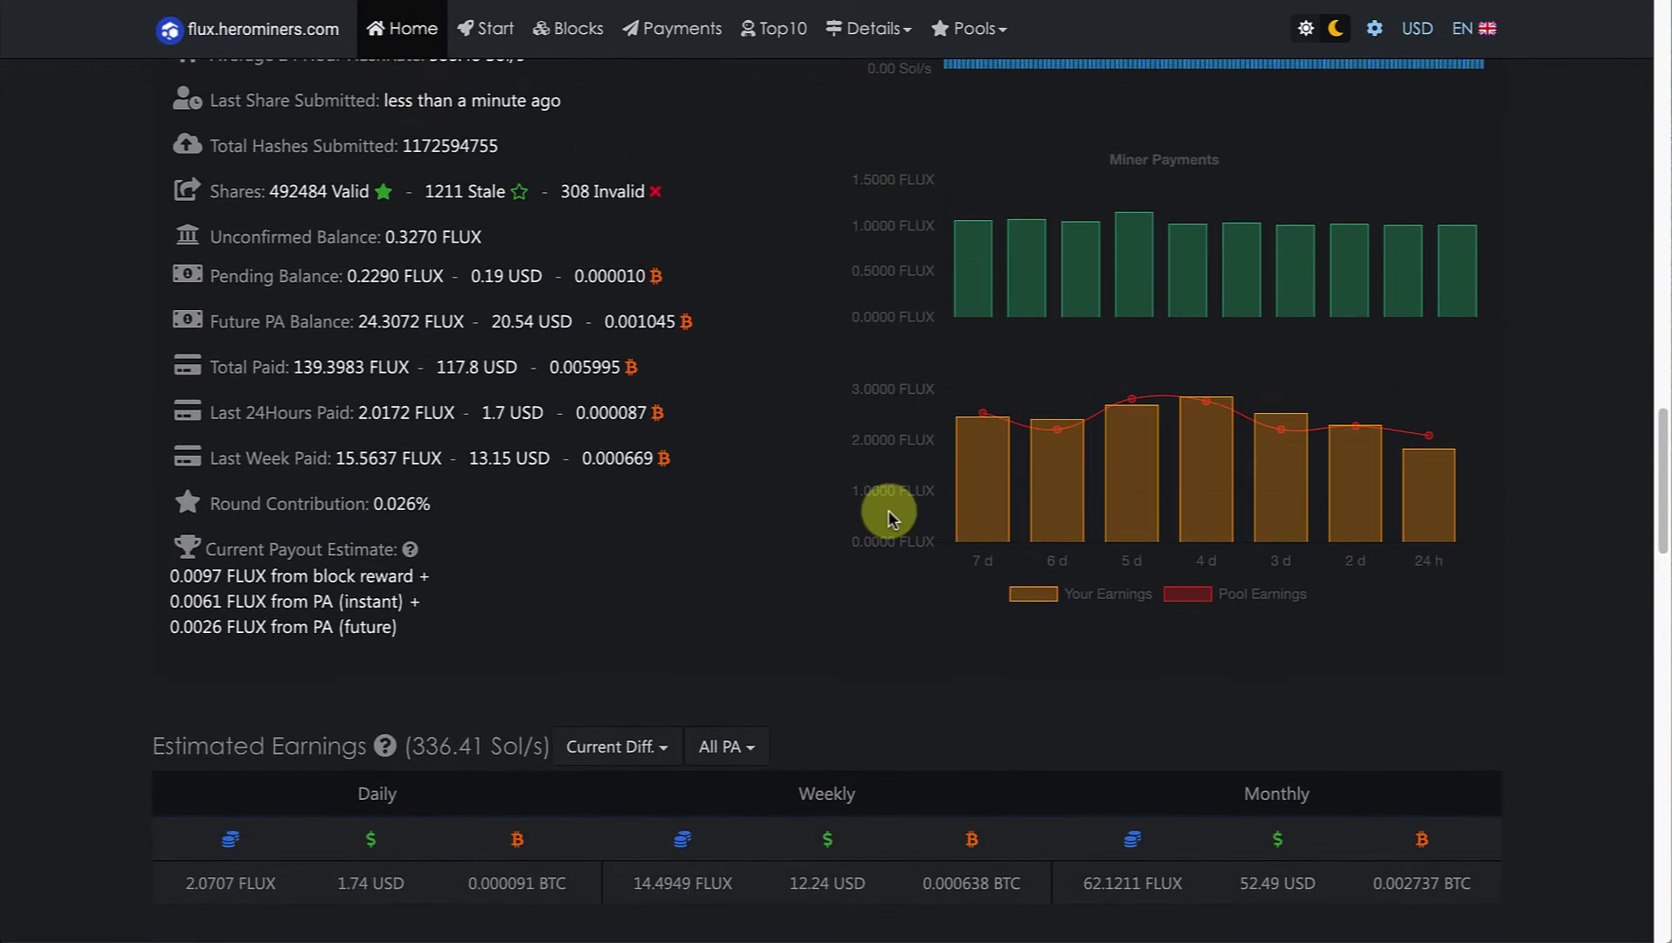
scroll(889, 511, up, 1)
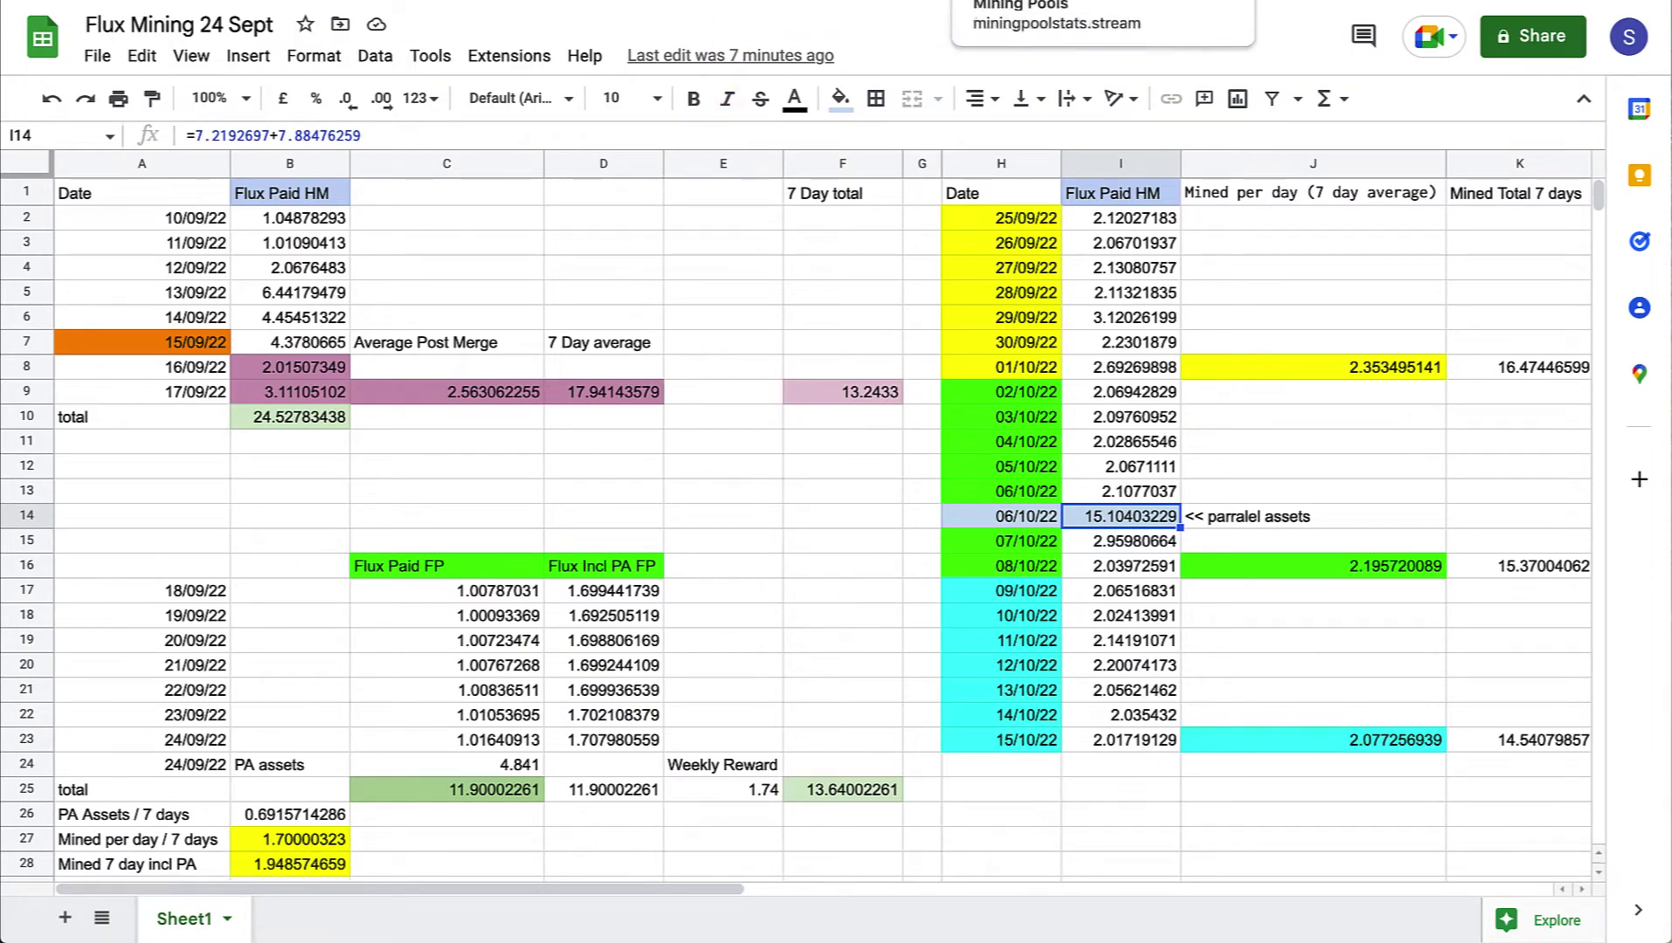
Switch to the MiningPoolStats page ranking Flux pools, with herominers.com third.
click(1222, 1)
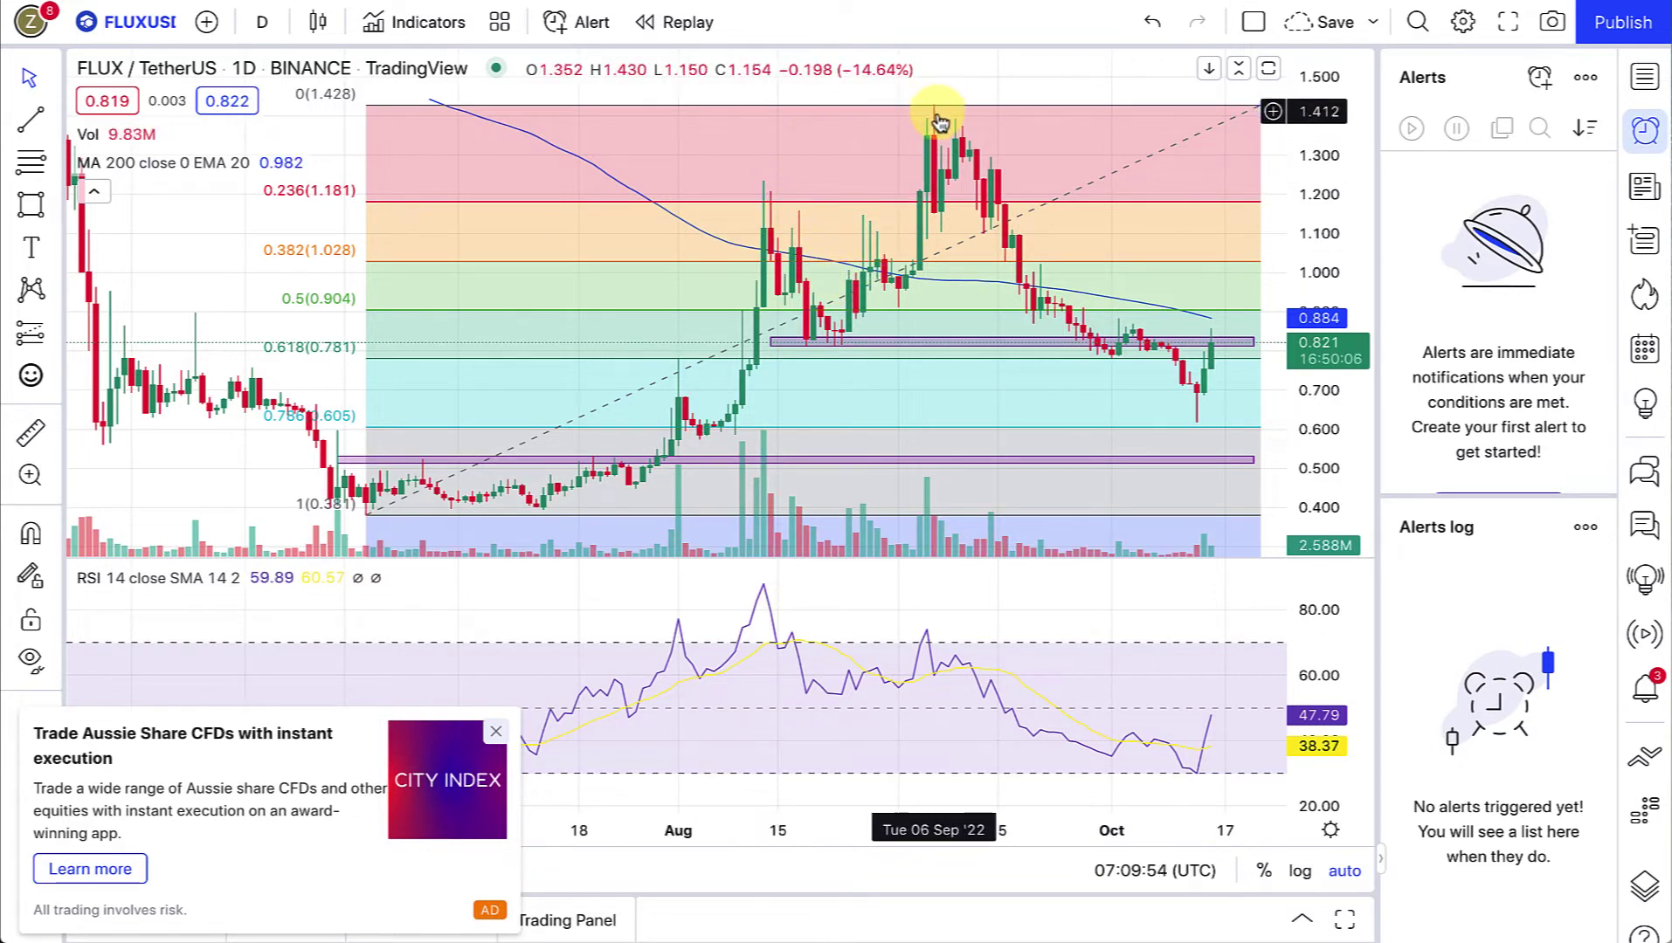
Close the bottom-left ad and the 'Go ad-free' upgrade dialog over the chart.
click(495, 732)
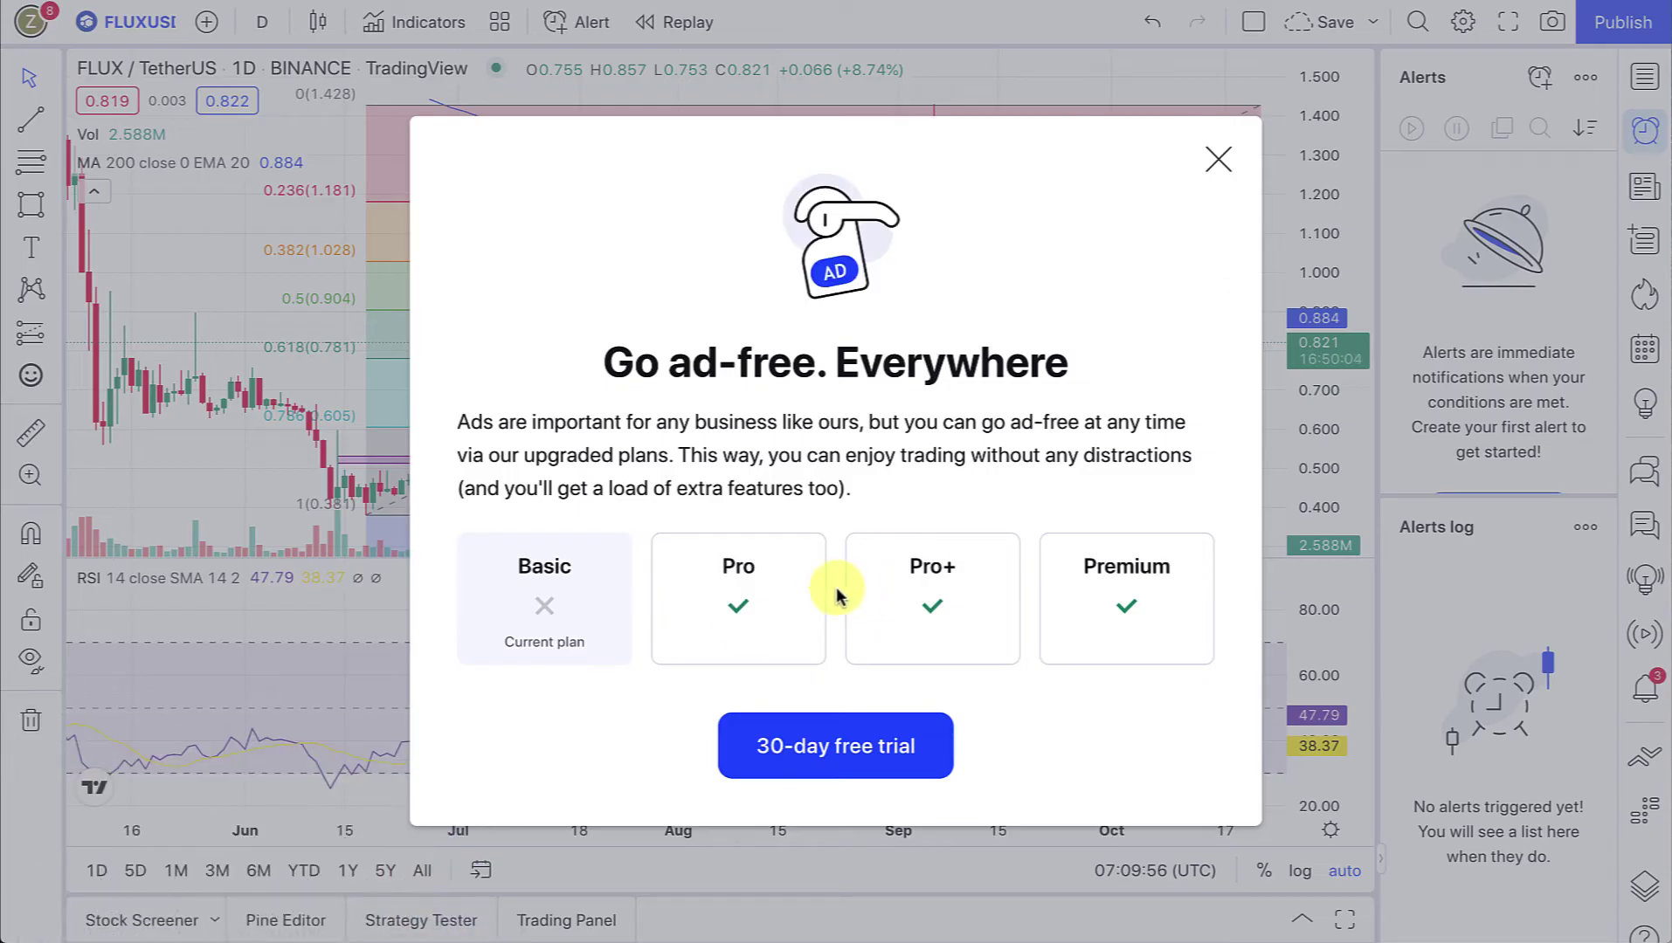
click(1217, 160)
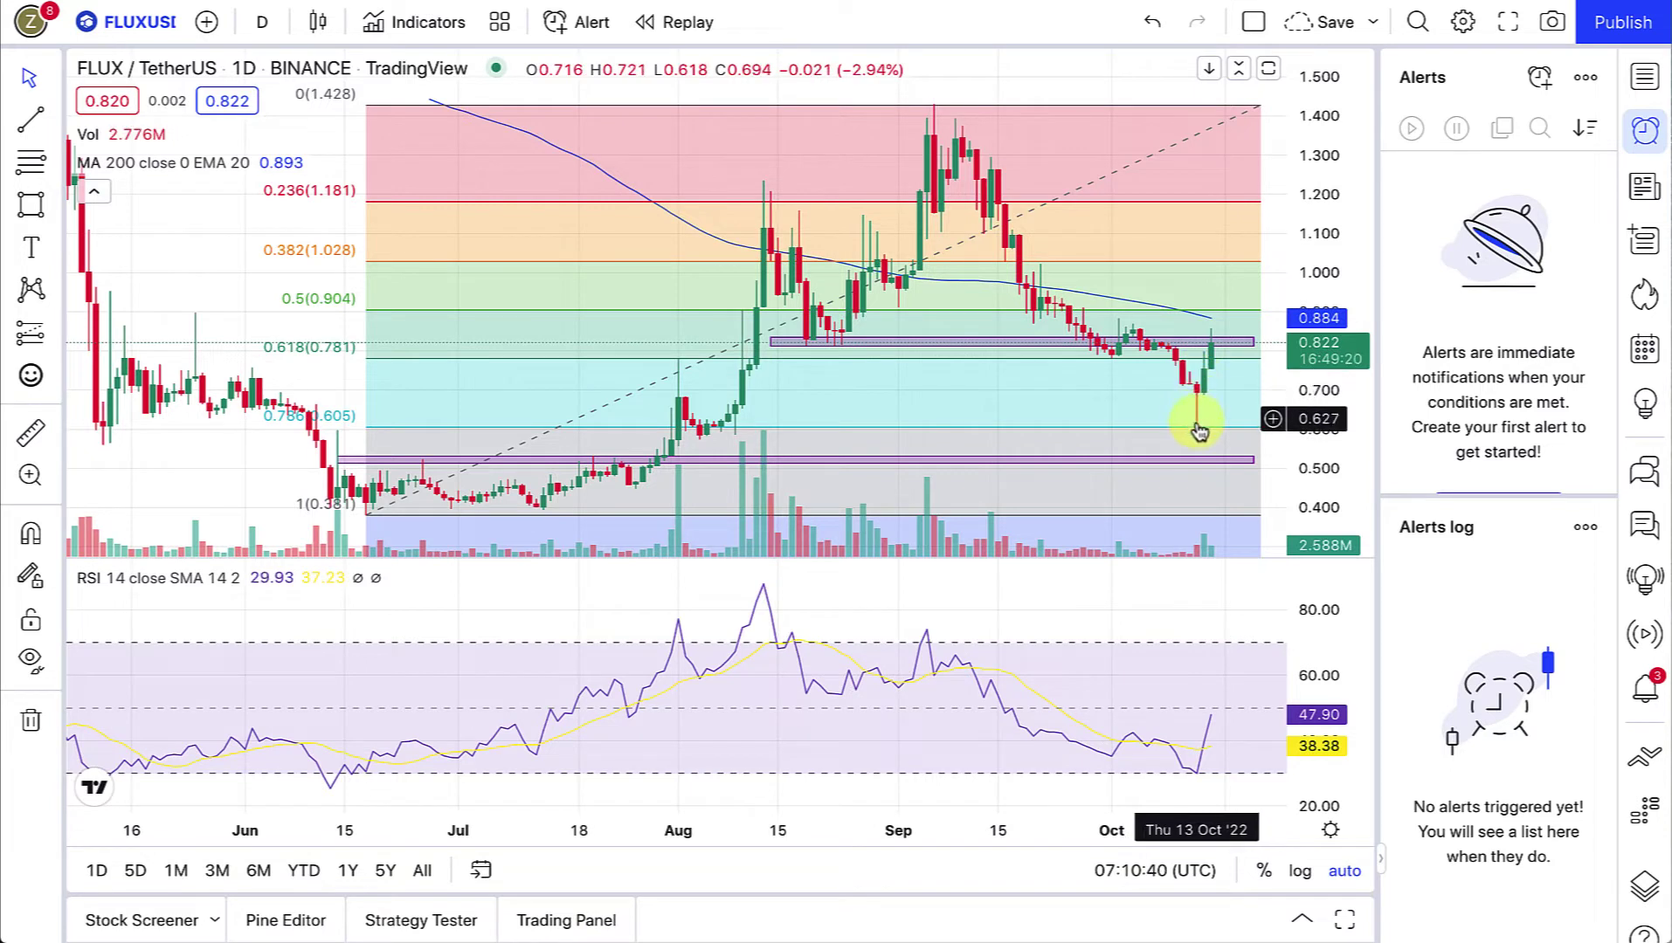
click(1210, 355)
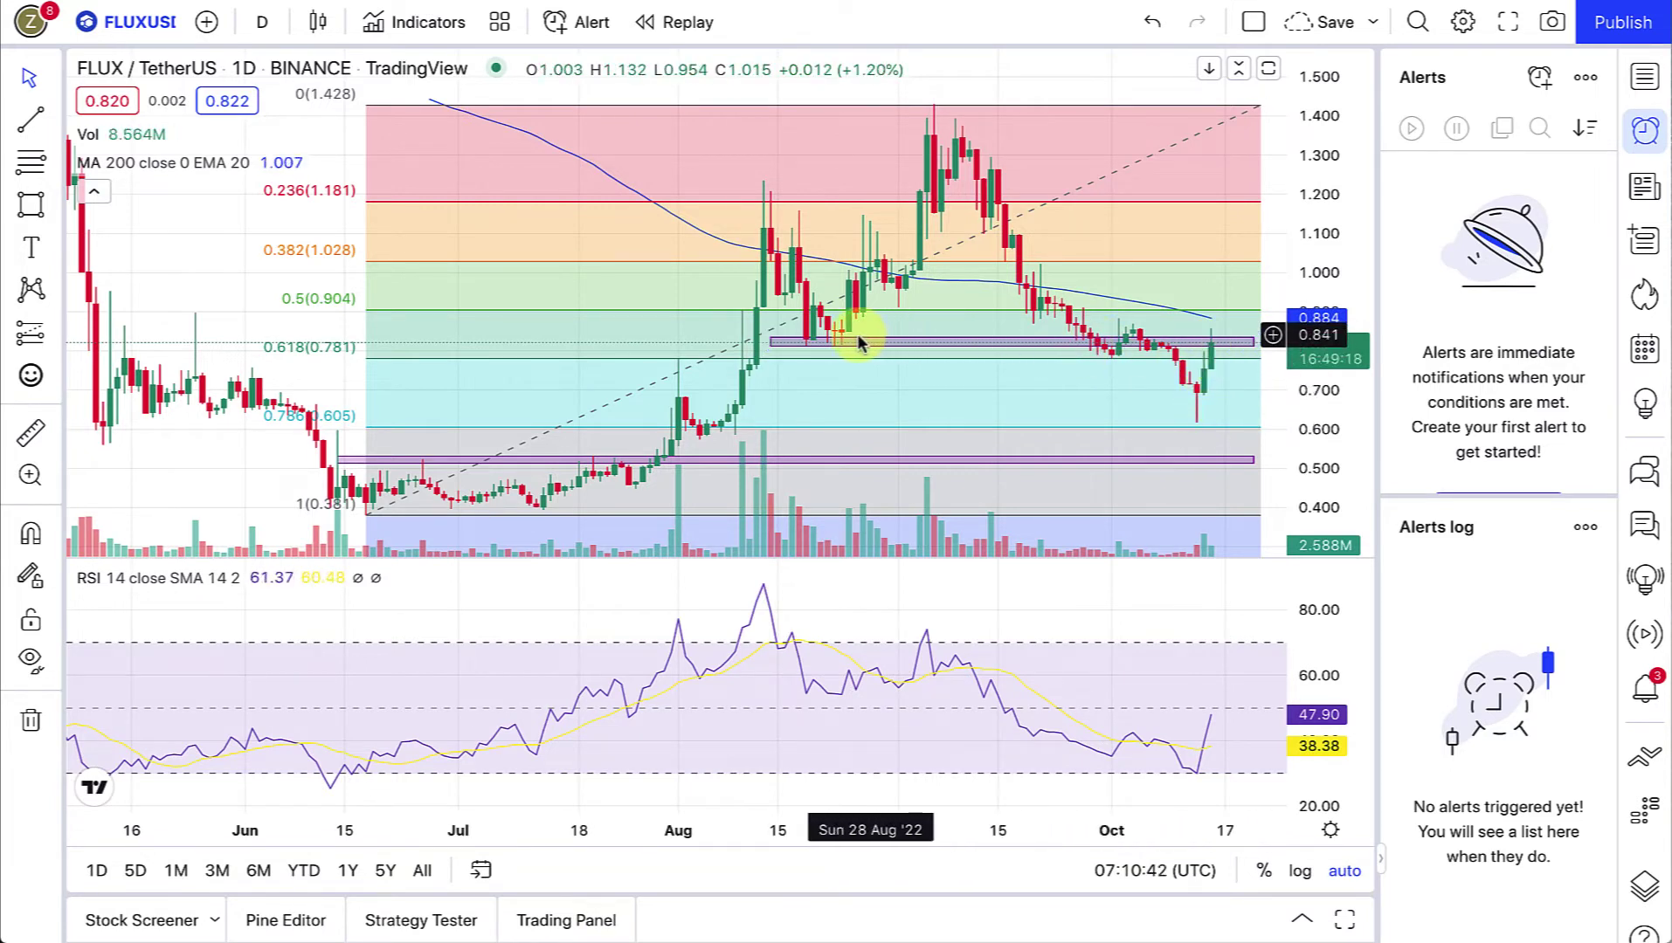
click(1082, 342)
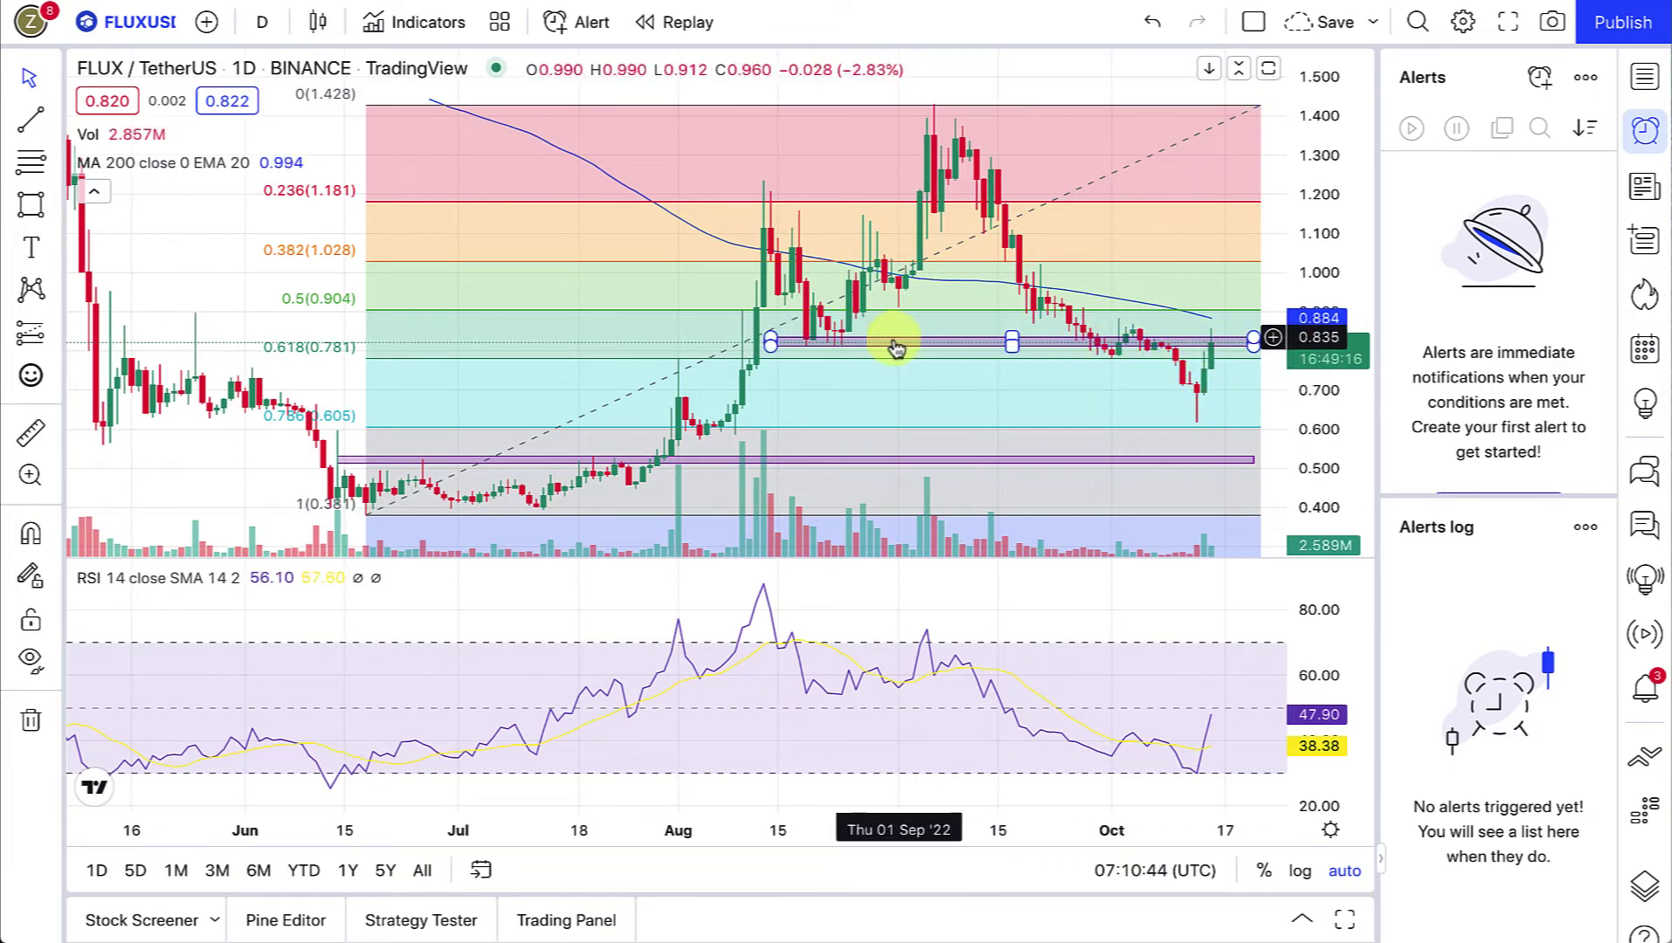
click(1186, 362)
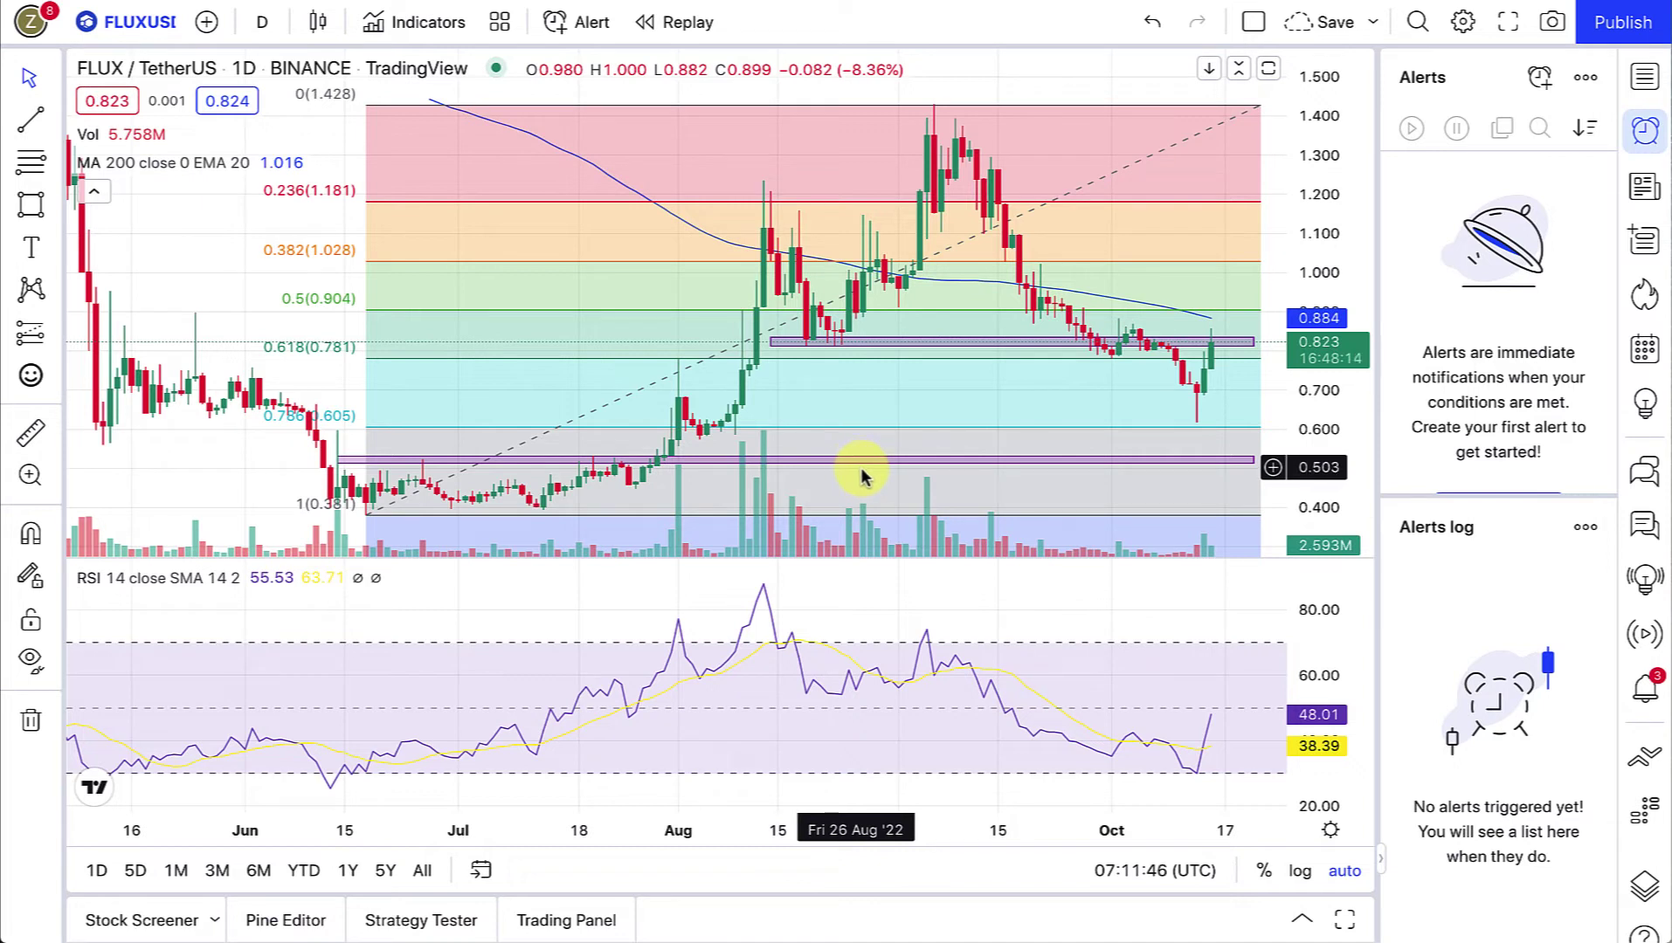
Select, then deselect, the purple support zone near the 0.5 Fibonacci level.
click(829, 461)
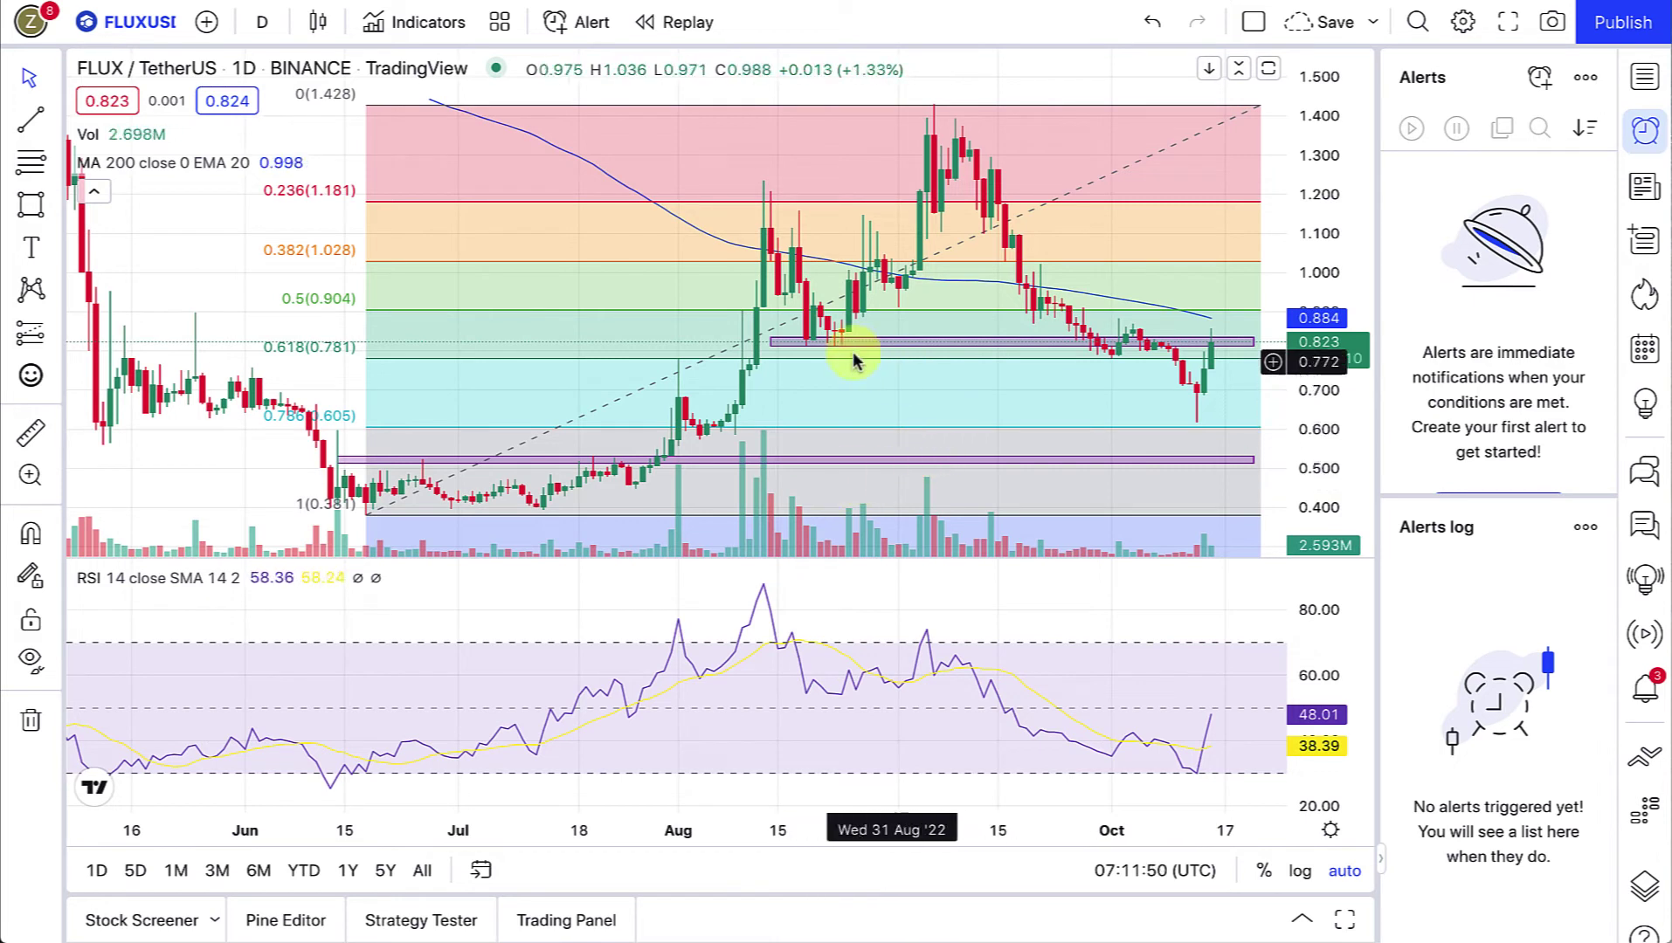
click(824, 283)
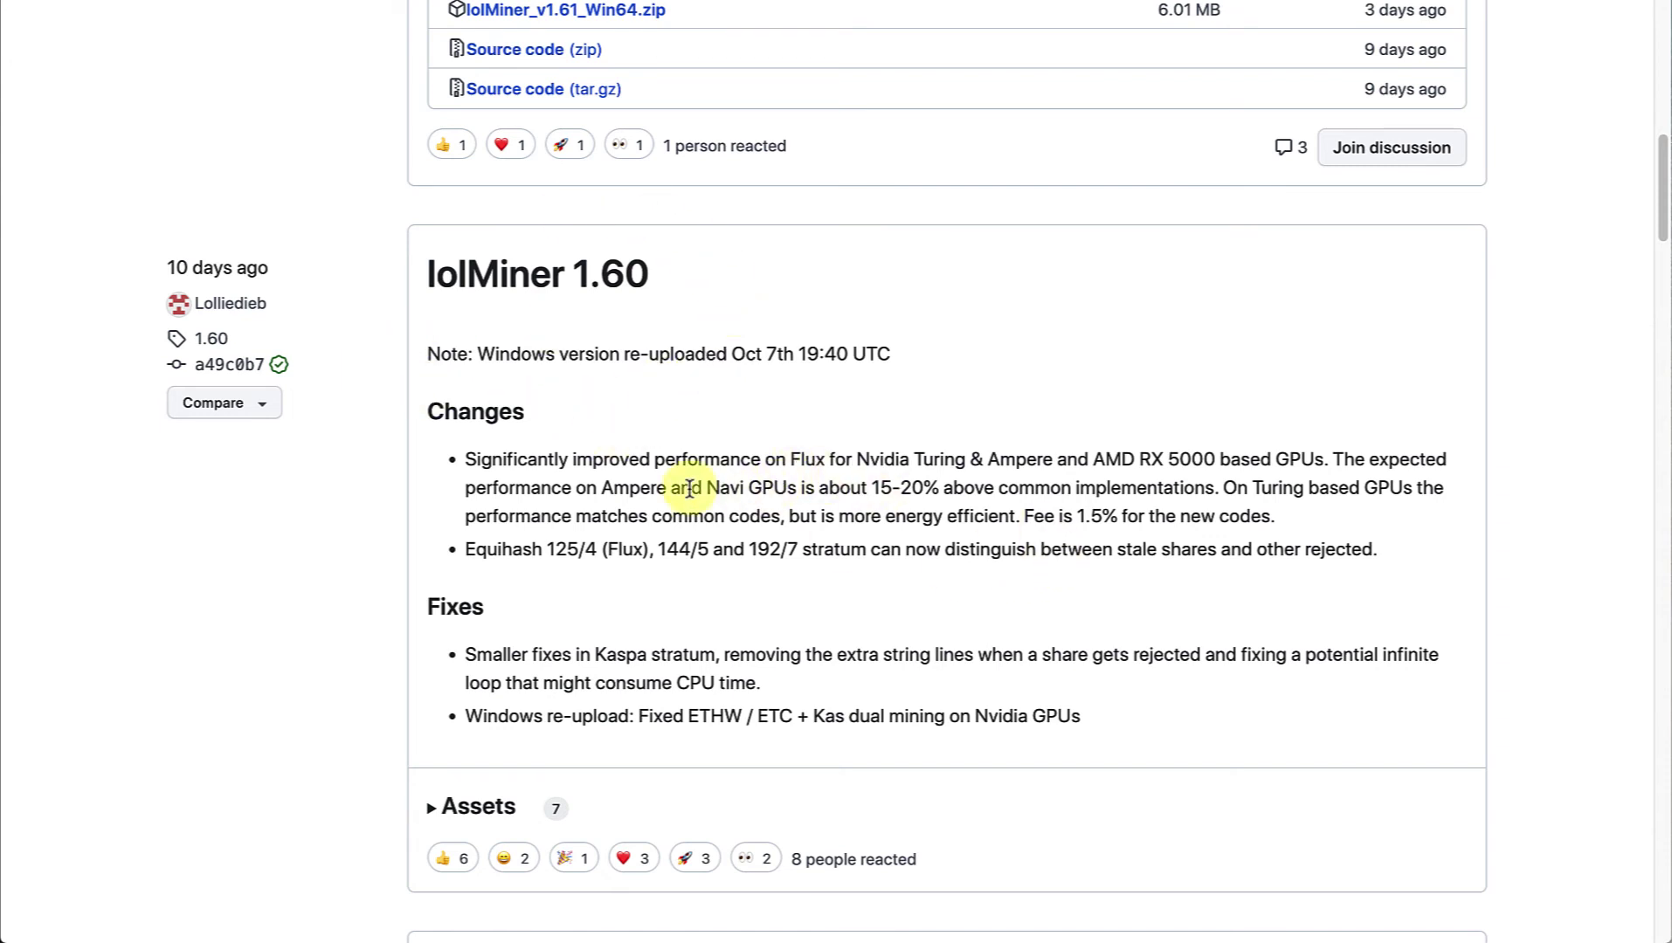
Highlight lolMiner 1.60's 15-20% Ampere and Navi performance claim, then scroll to the 1.61 notes.
drag(885, 490, 509, 489)
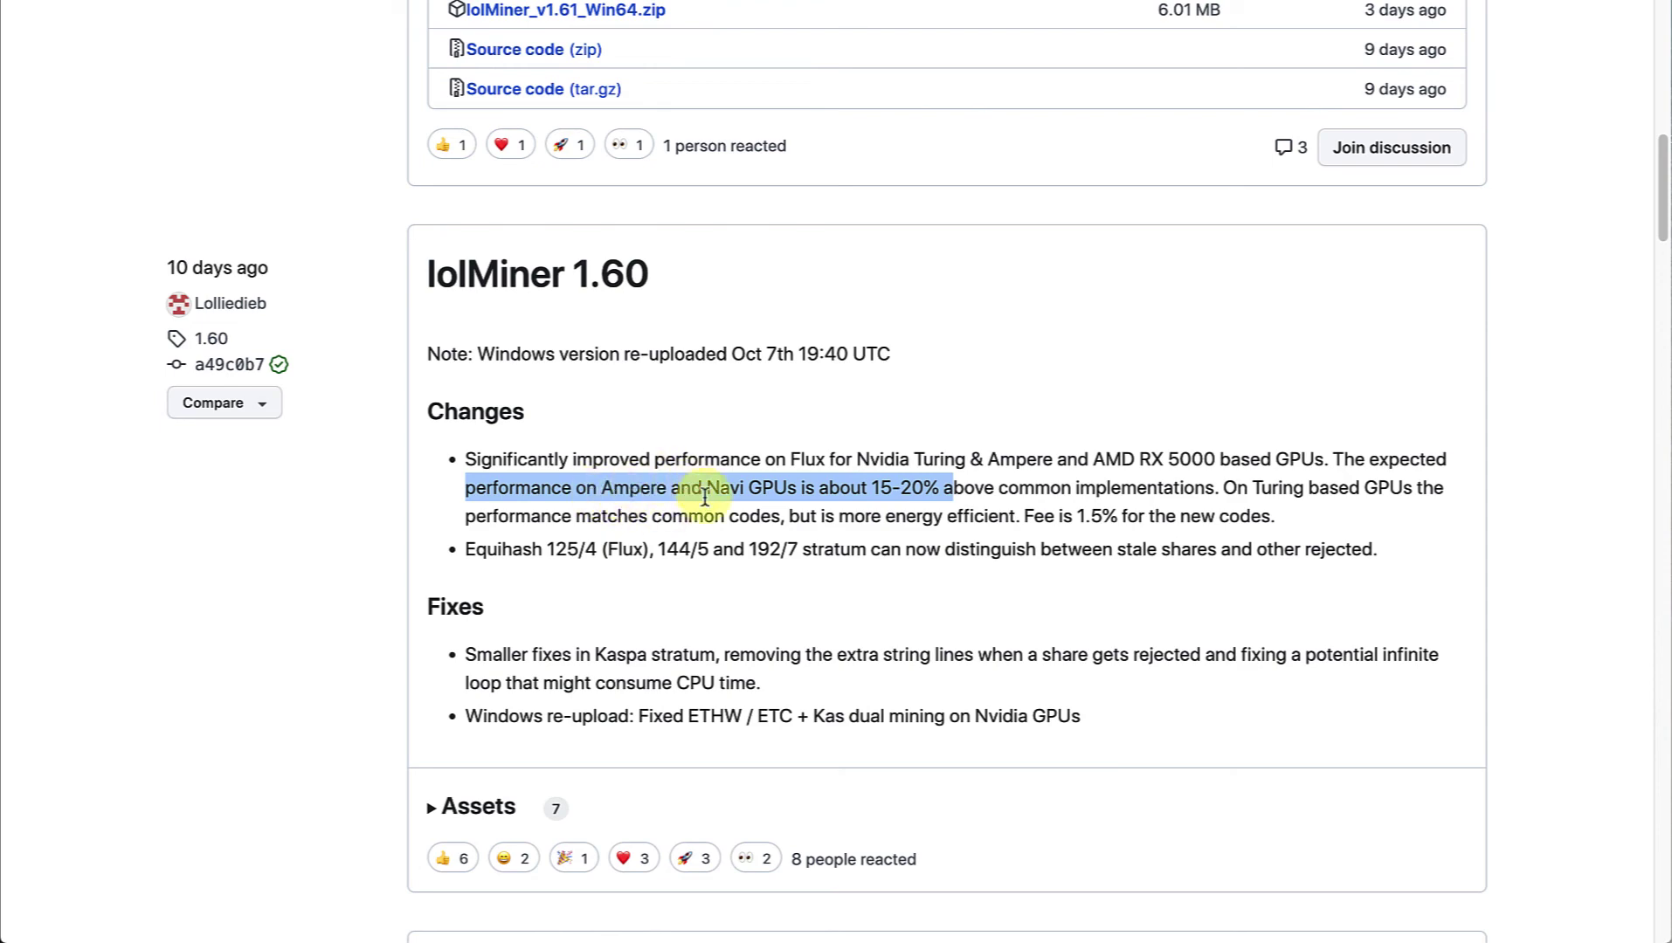
scroll(1004, 463, up, 10)
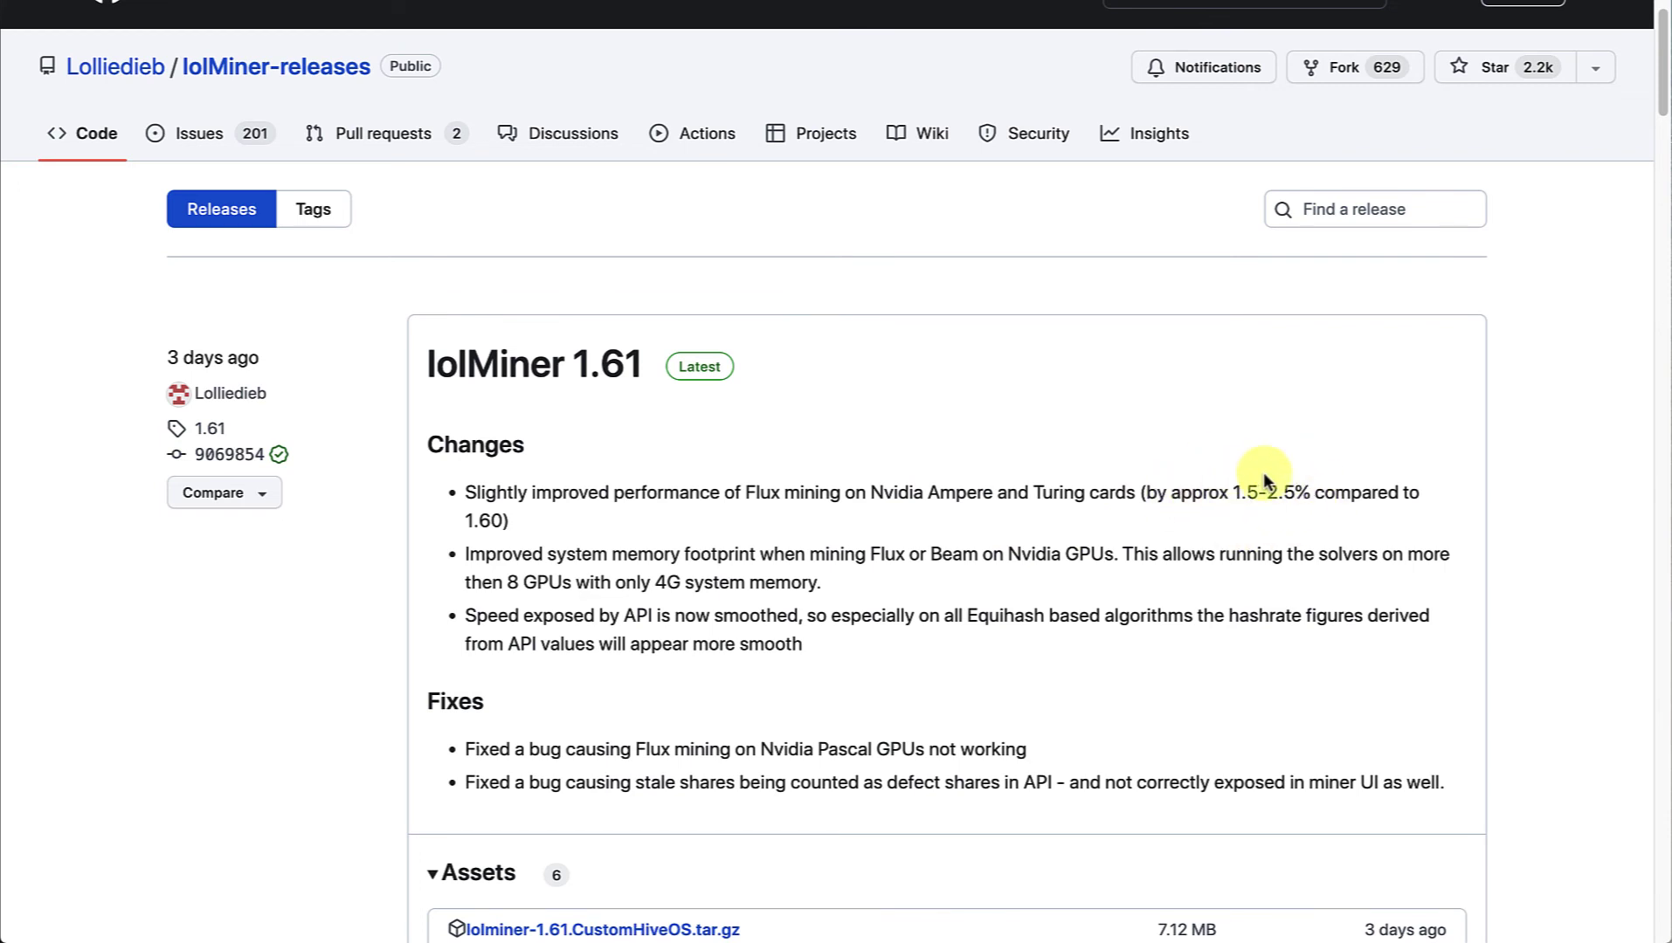
scroll(1057, 573, down, 1)
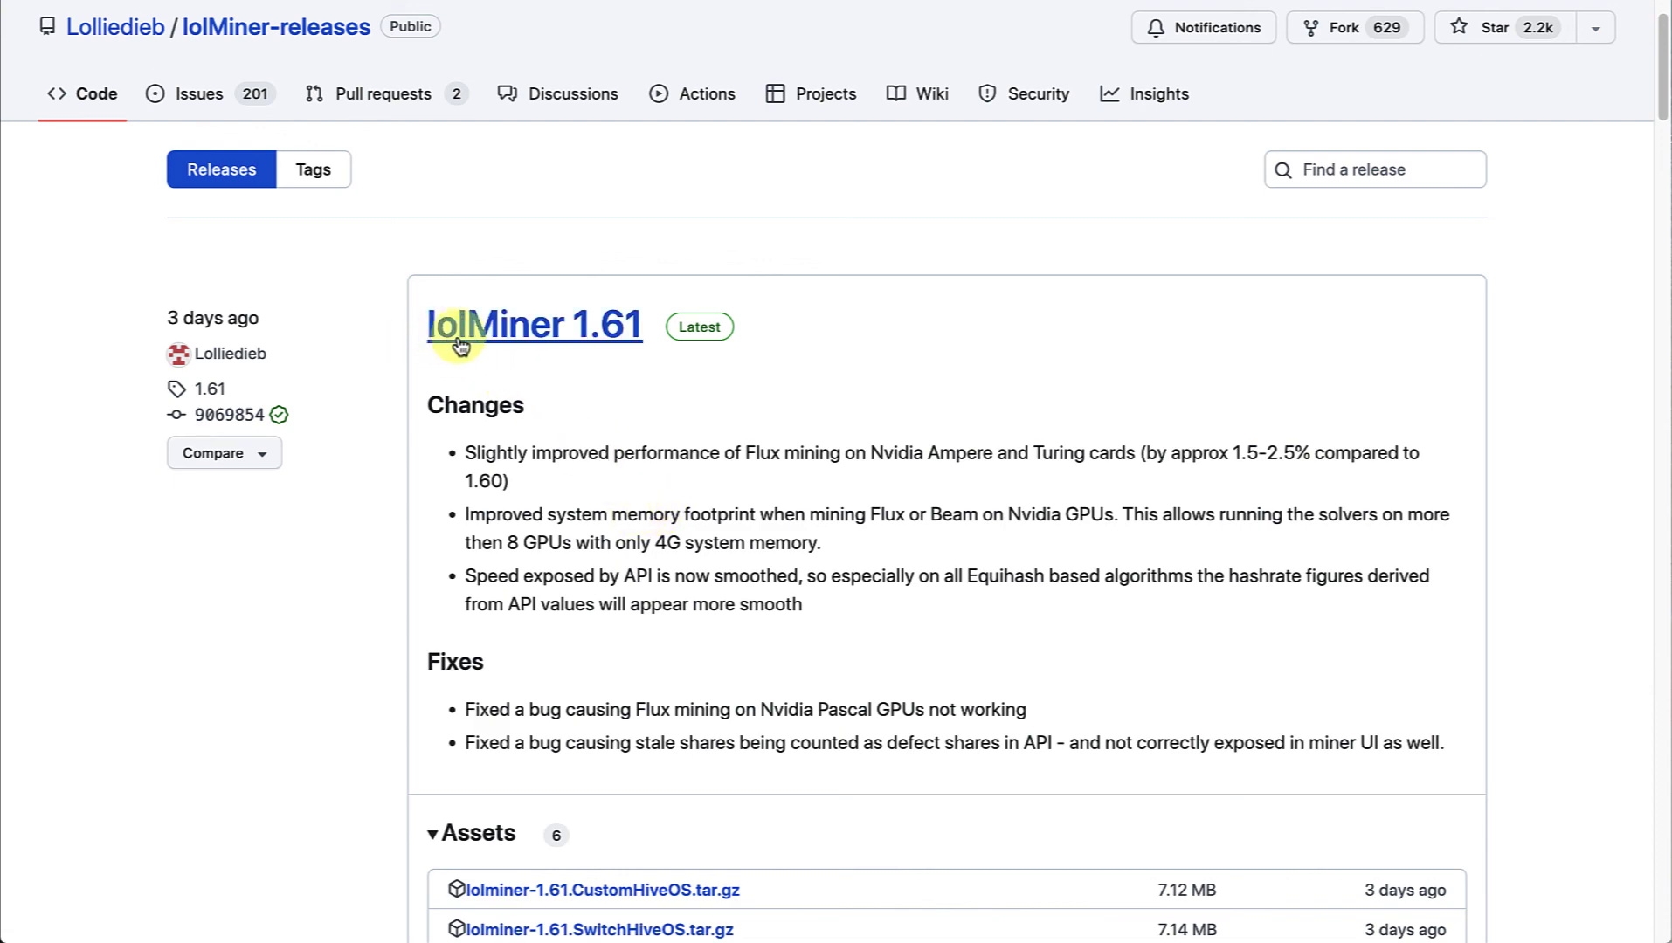
scroll(1153, 499, down, 10)
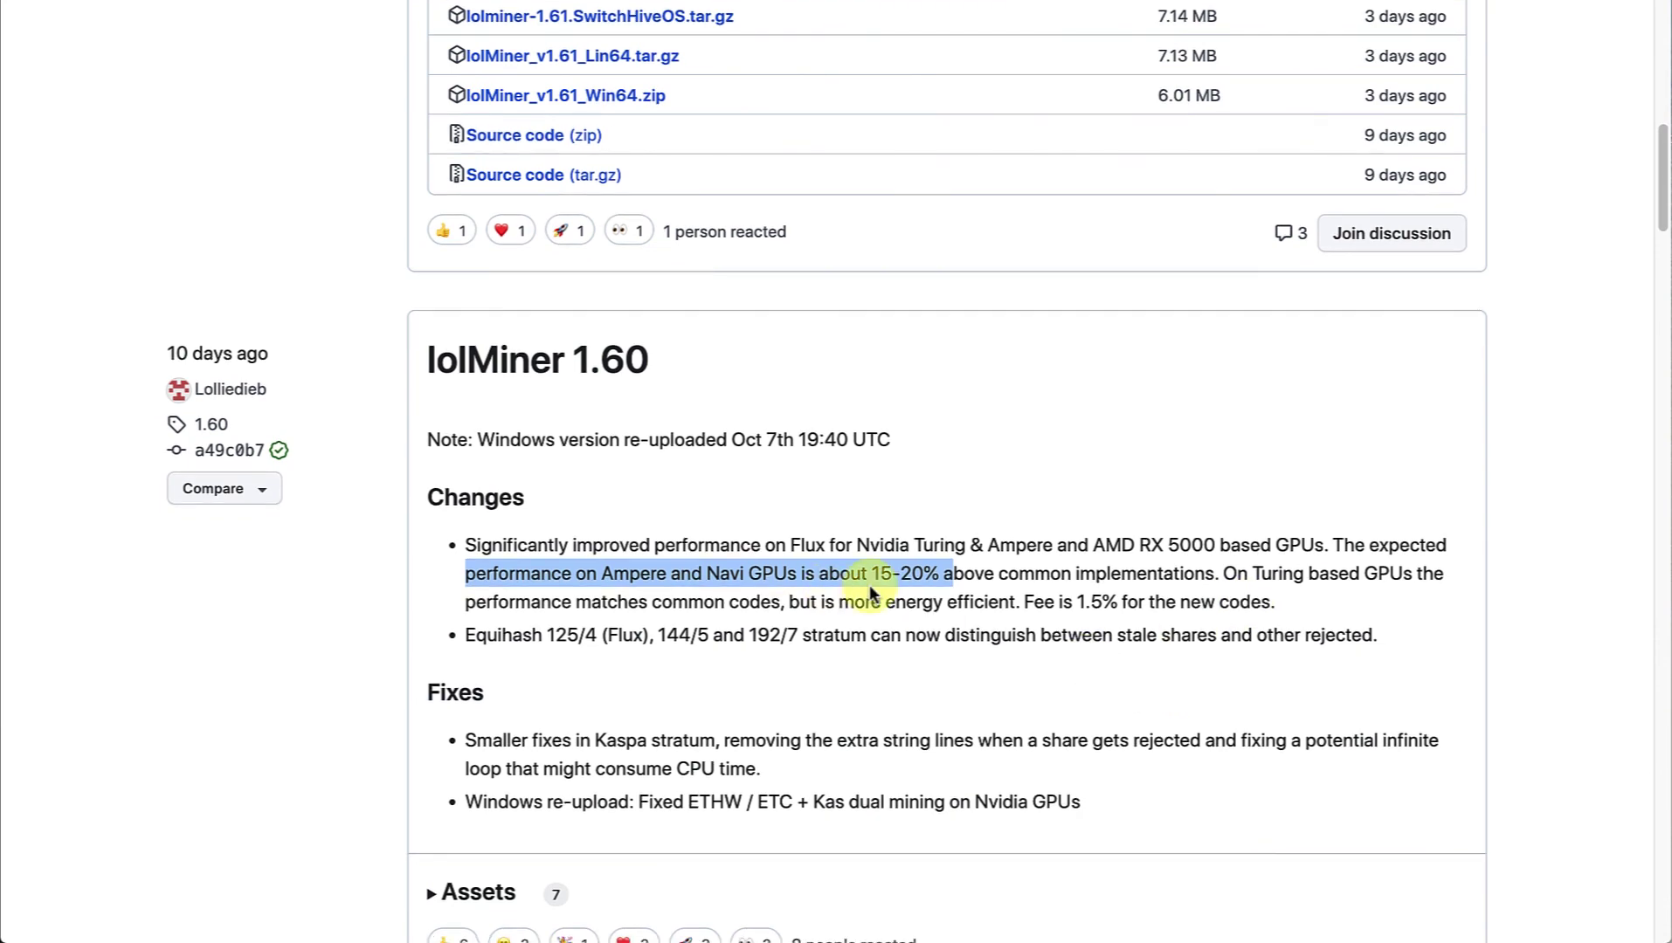
scroll(969, 507, up, 4)
scroll(1053, 599, up, 5)
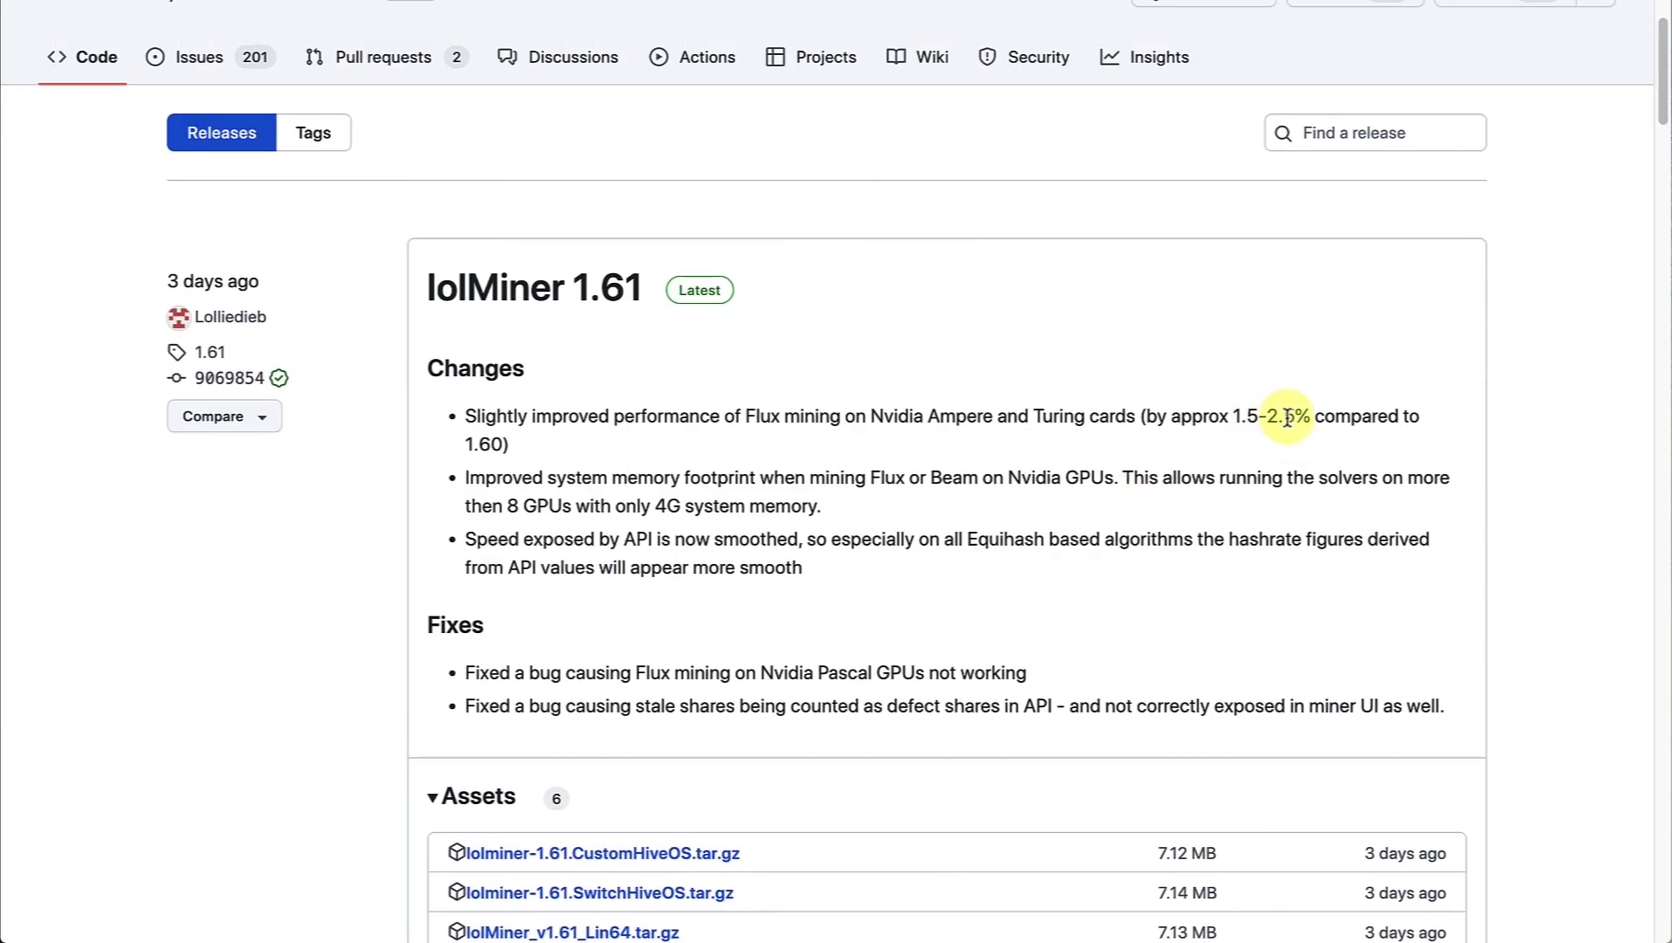
scroll(1018, 393, down, 1)
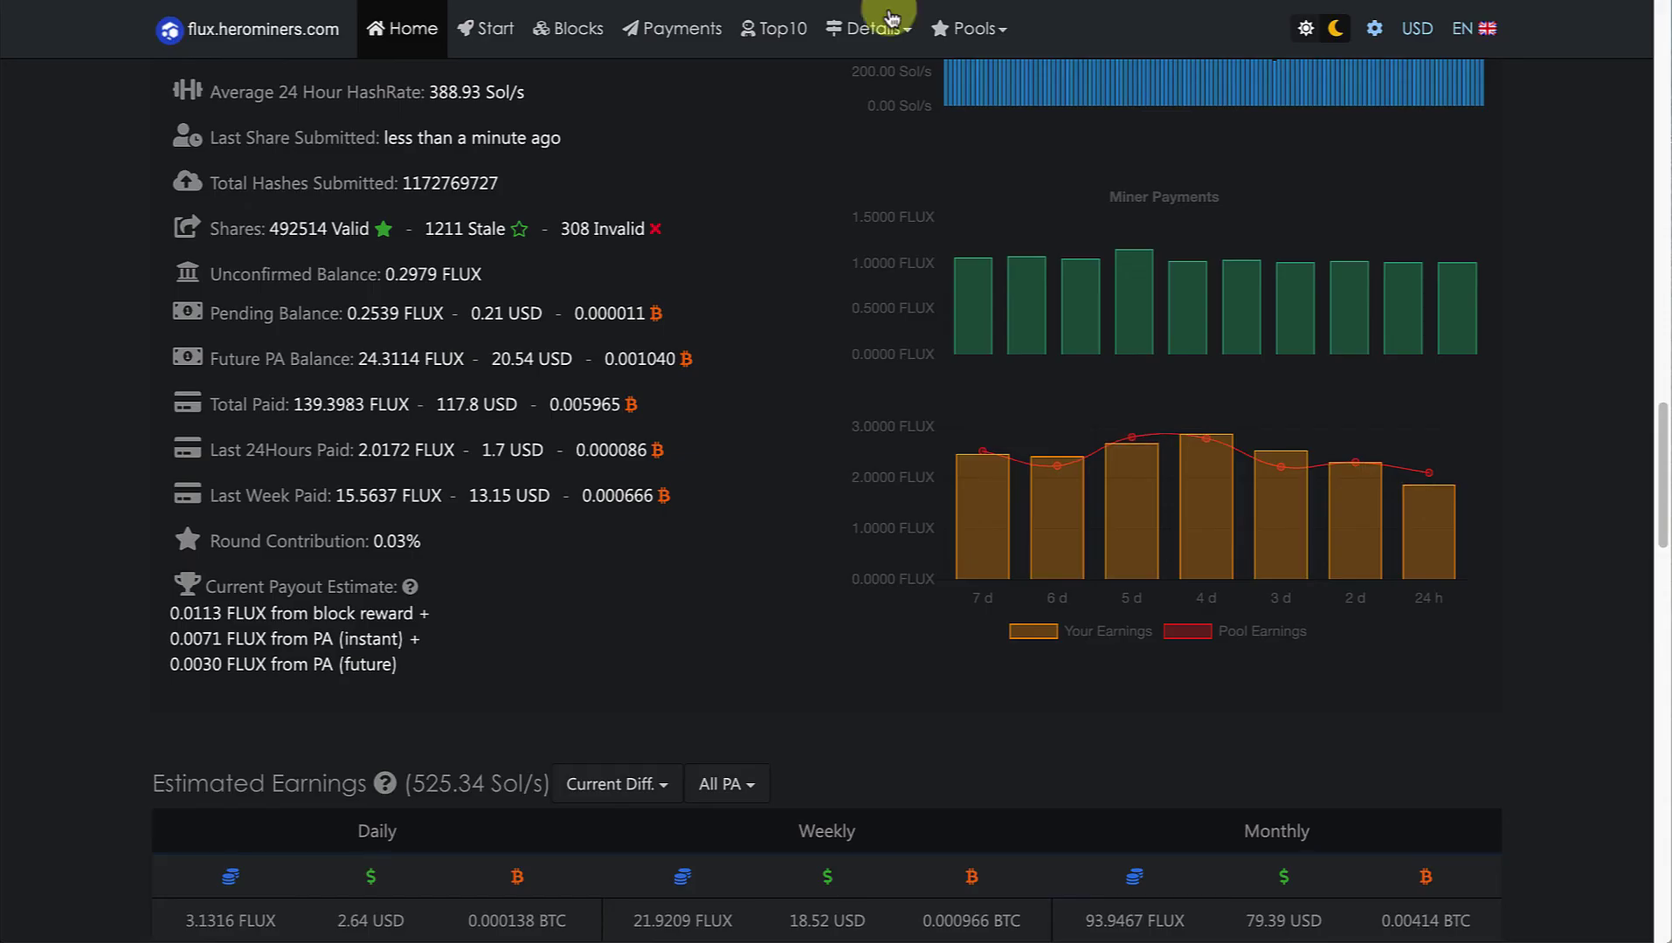
Scroll through the Flux miner stats: 2.0172 FLUX paid in 24 hours, 139.3983 FLUX total.
scroll(862, 448, up, 1)
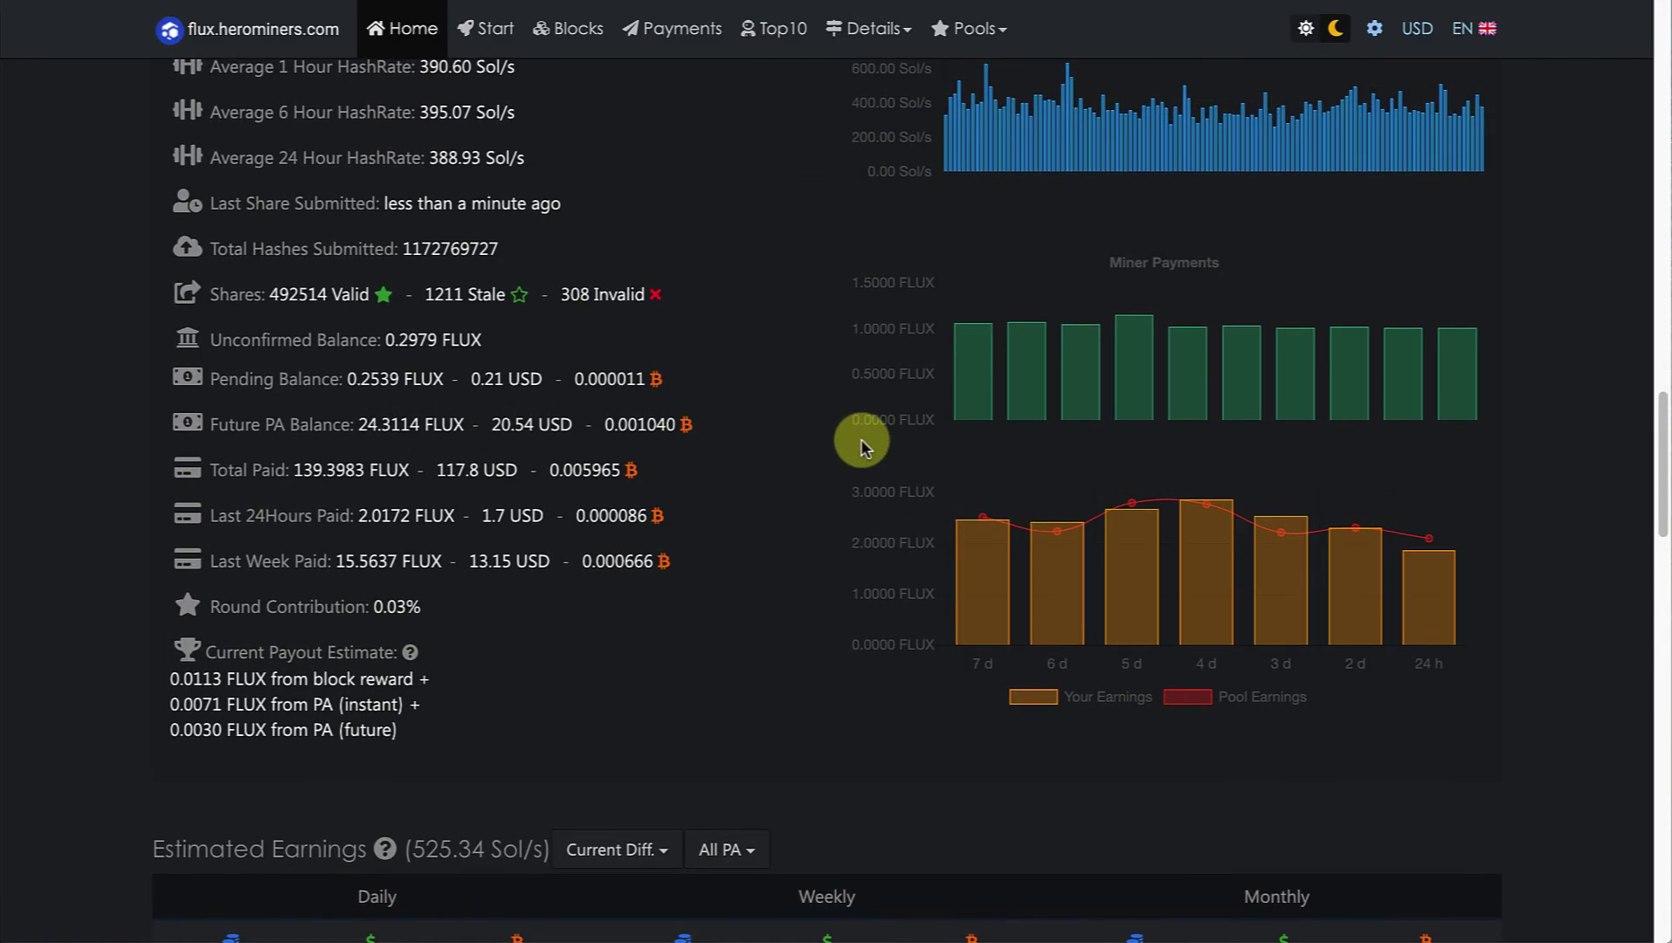
scroll(863, 444, down, 1)
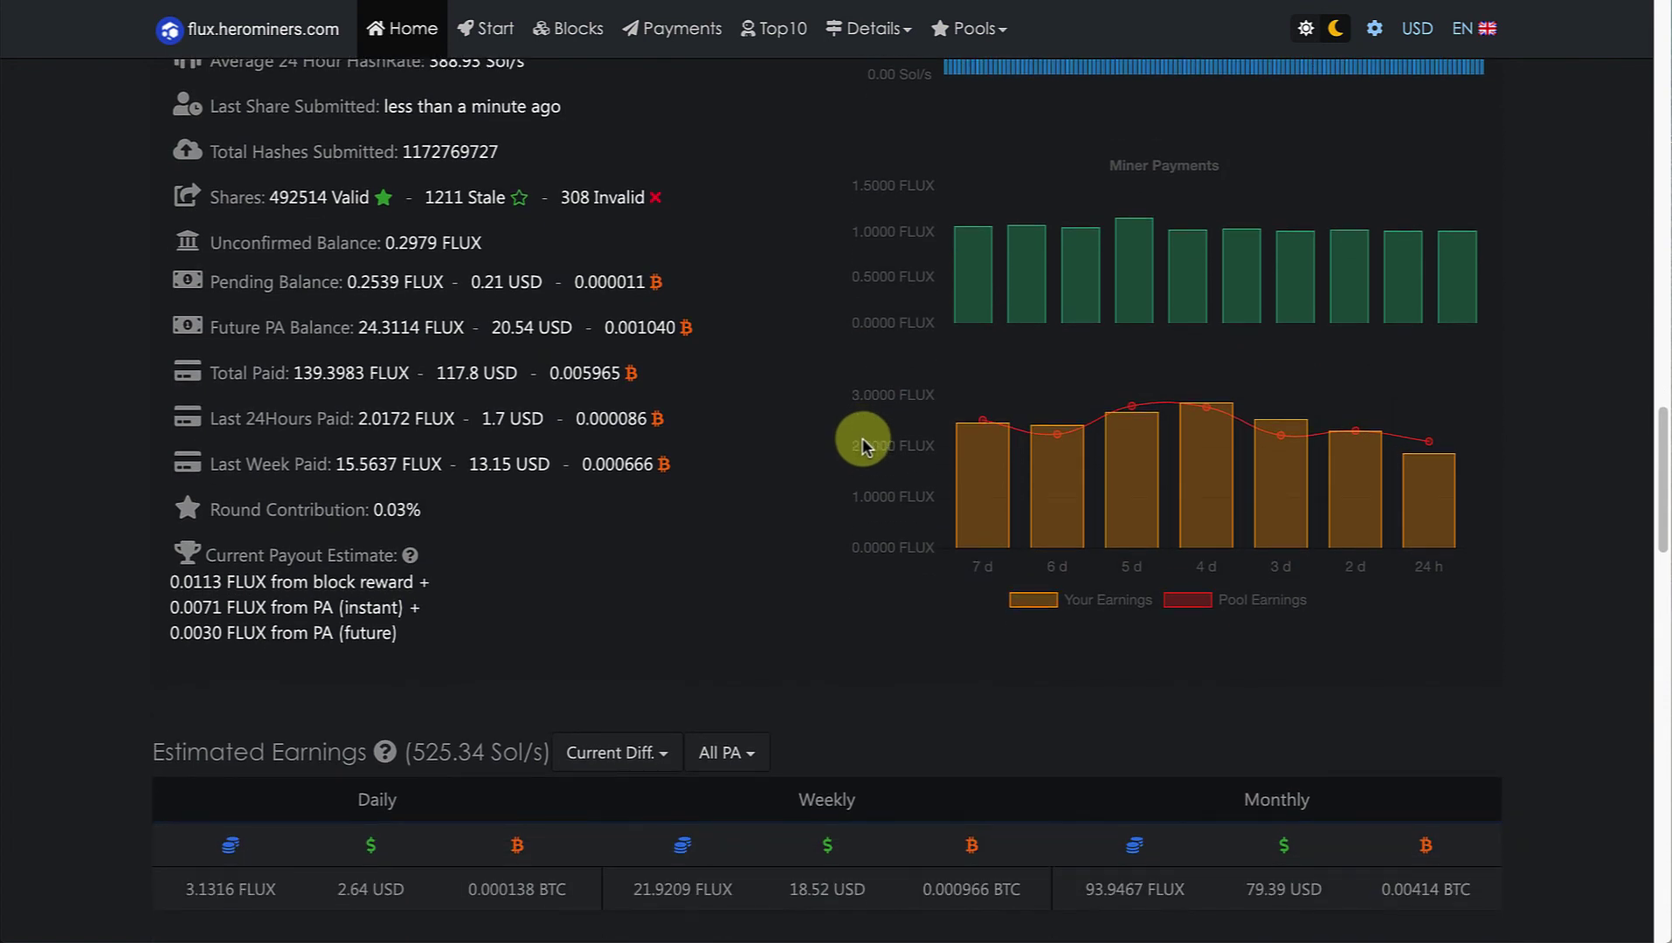
scroll(725, 517, down, 1)
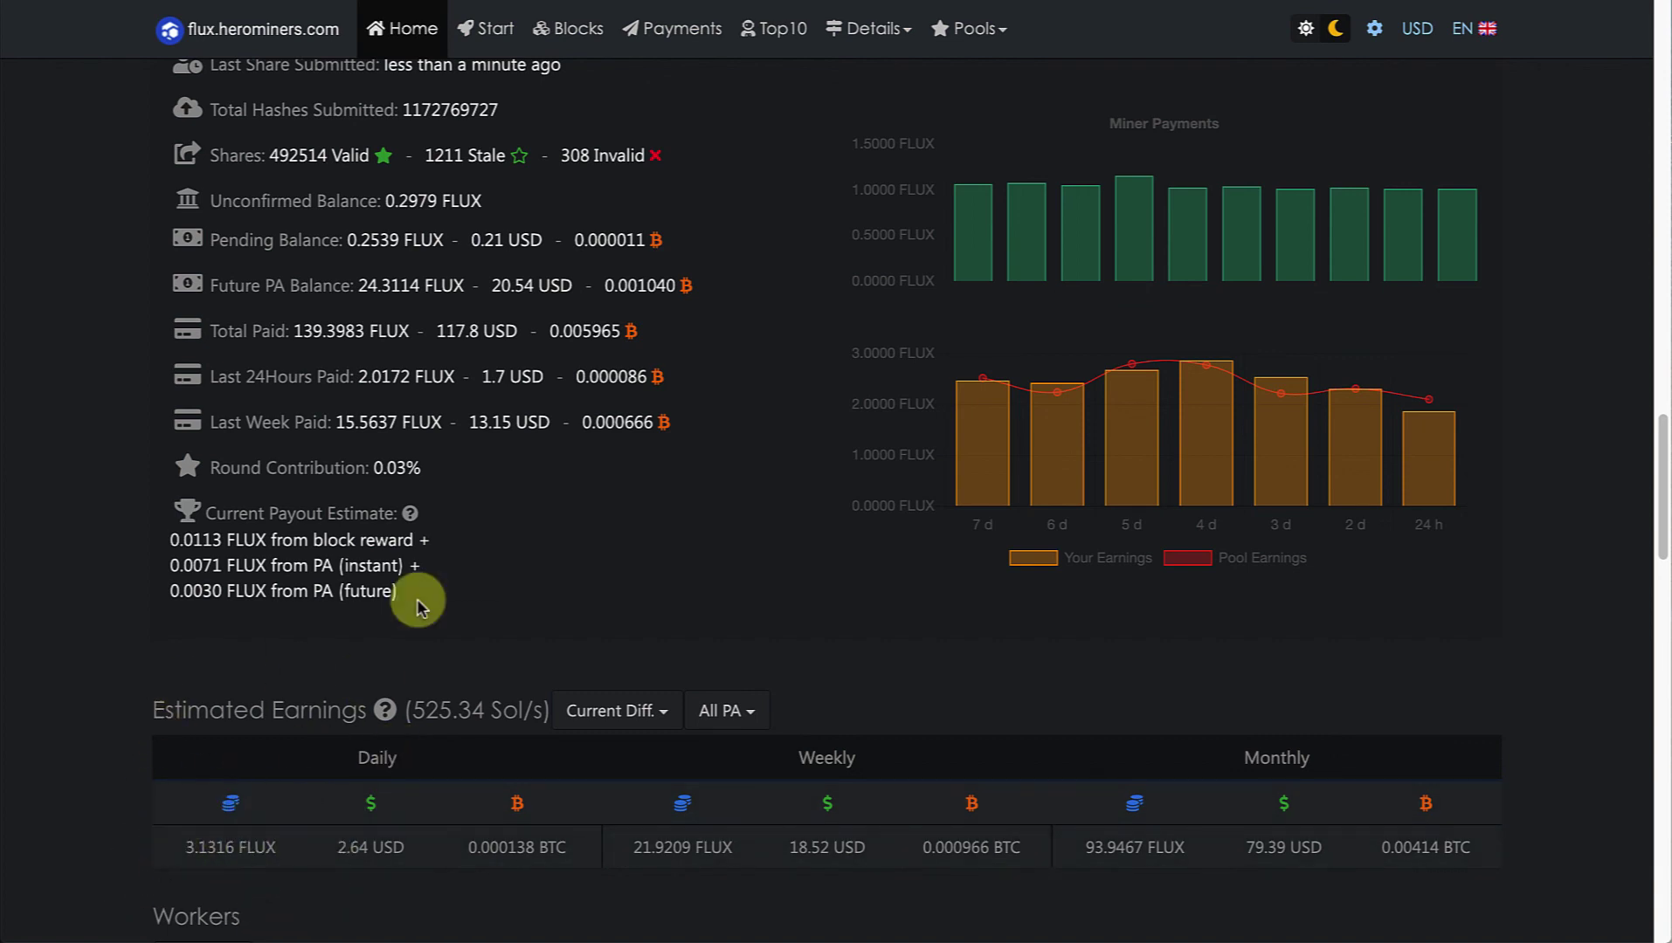
scroll(585, 511, up, 2)
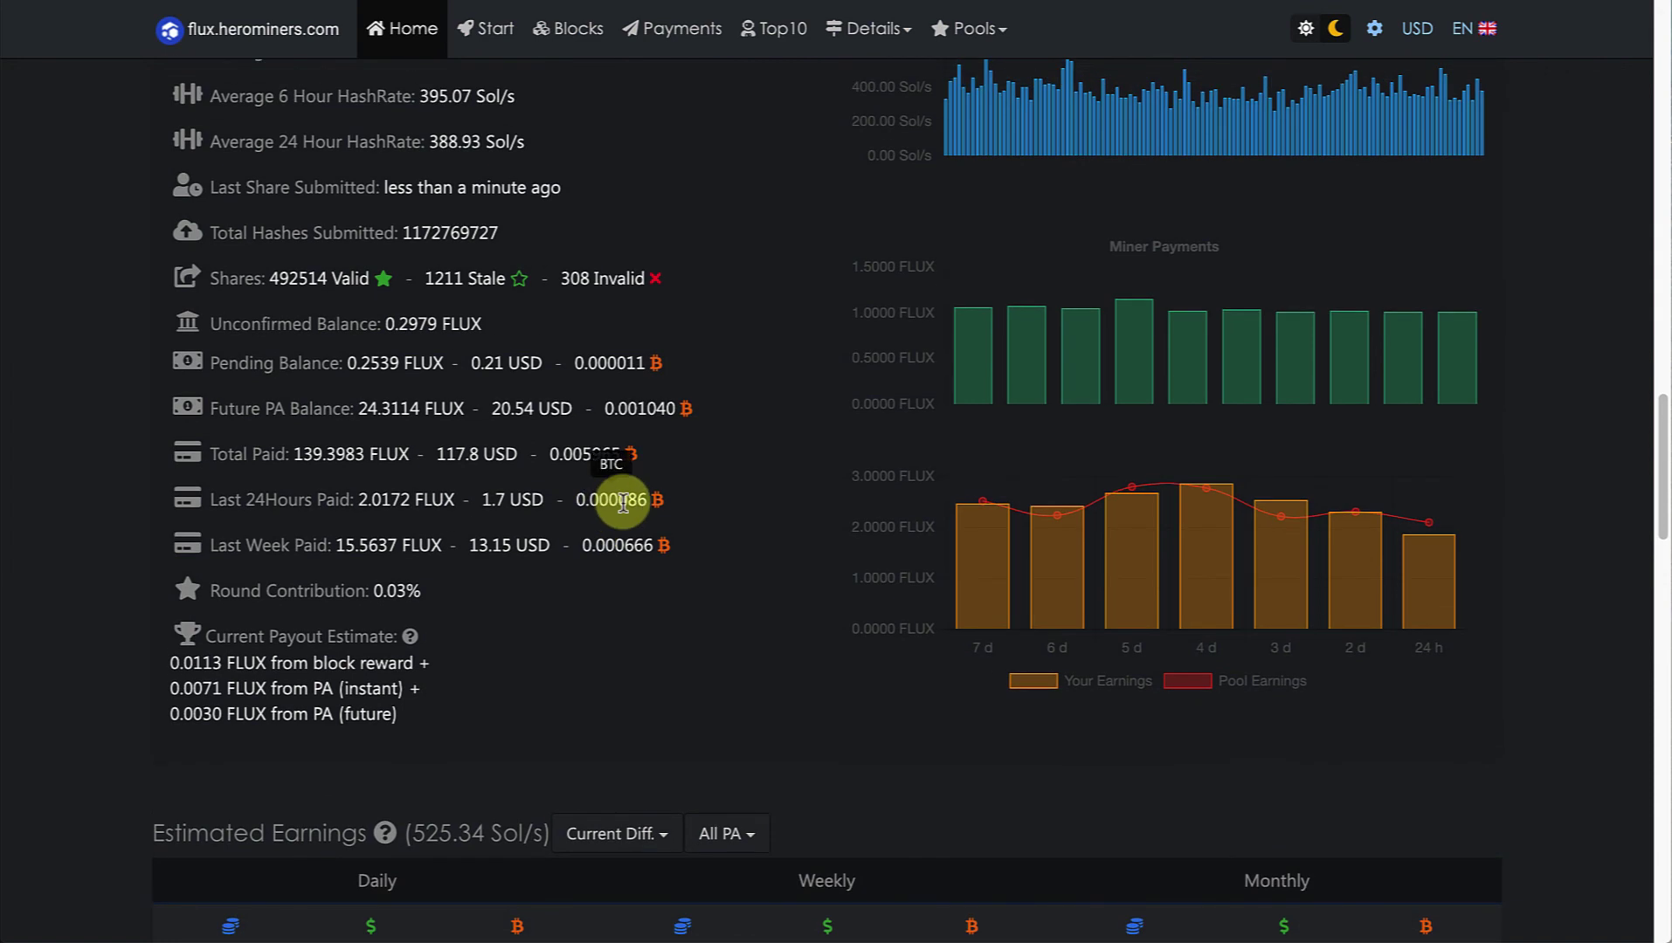